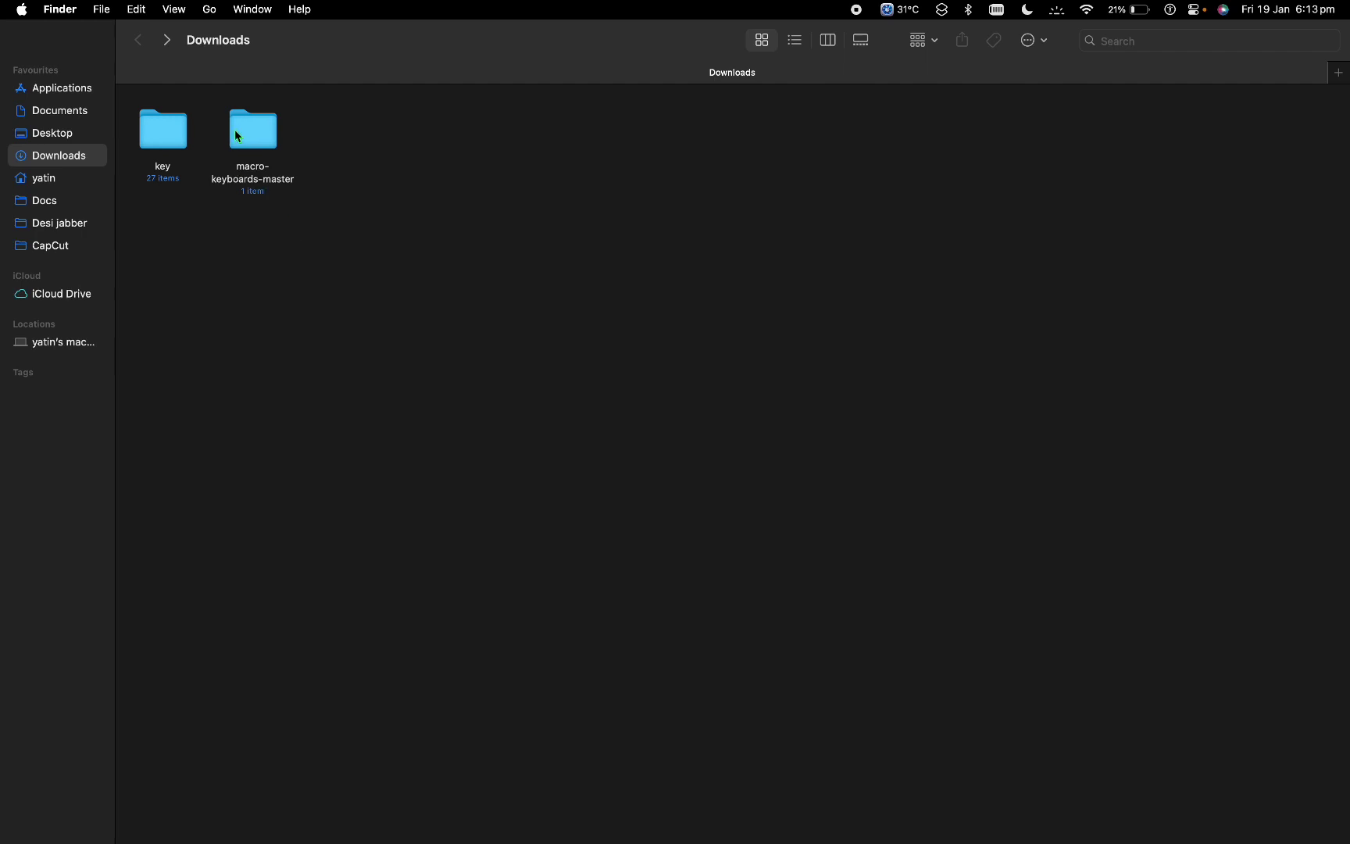
Step: Run Sayo_CLI_Mac_M1 from macro-keyboards-master > setting_v2 D2 in Finder
double_click(266, 129)
double_click(182, 133)
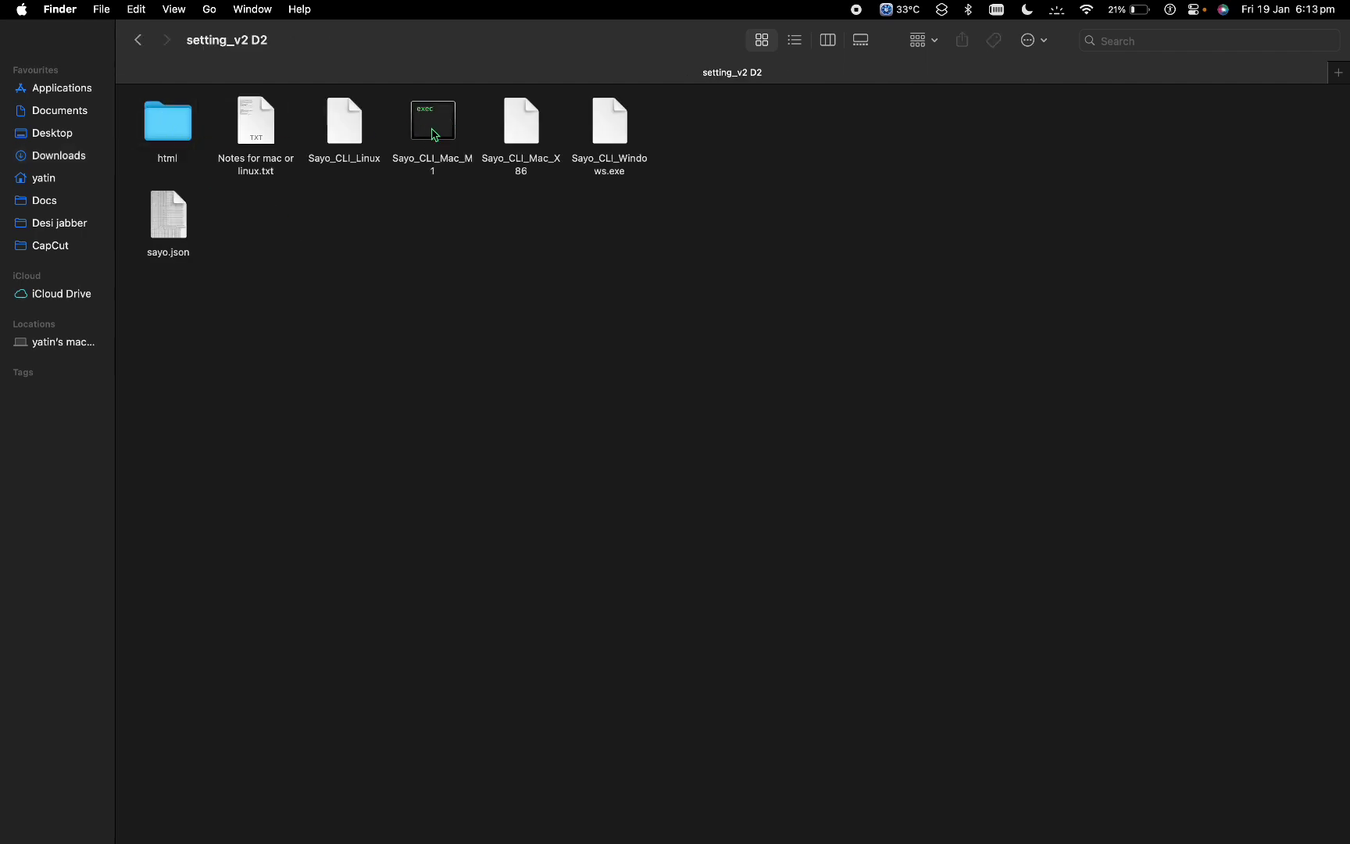
double_click(434, 129)
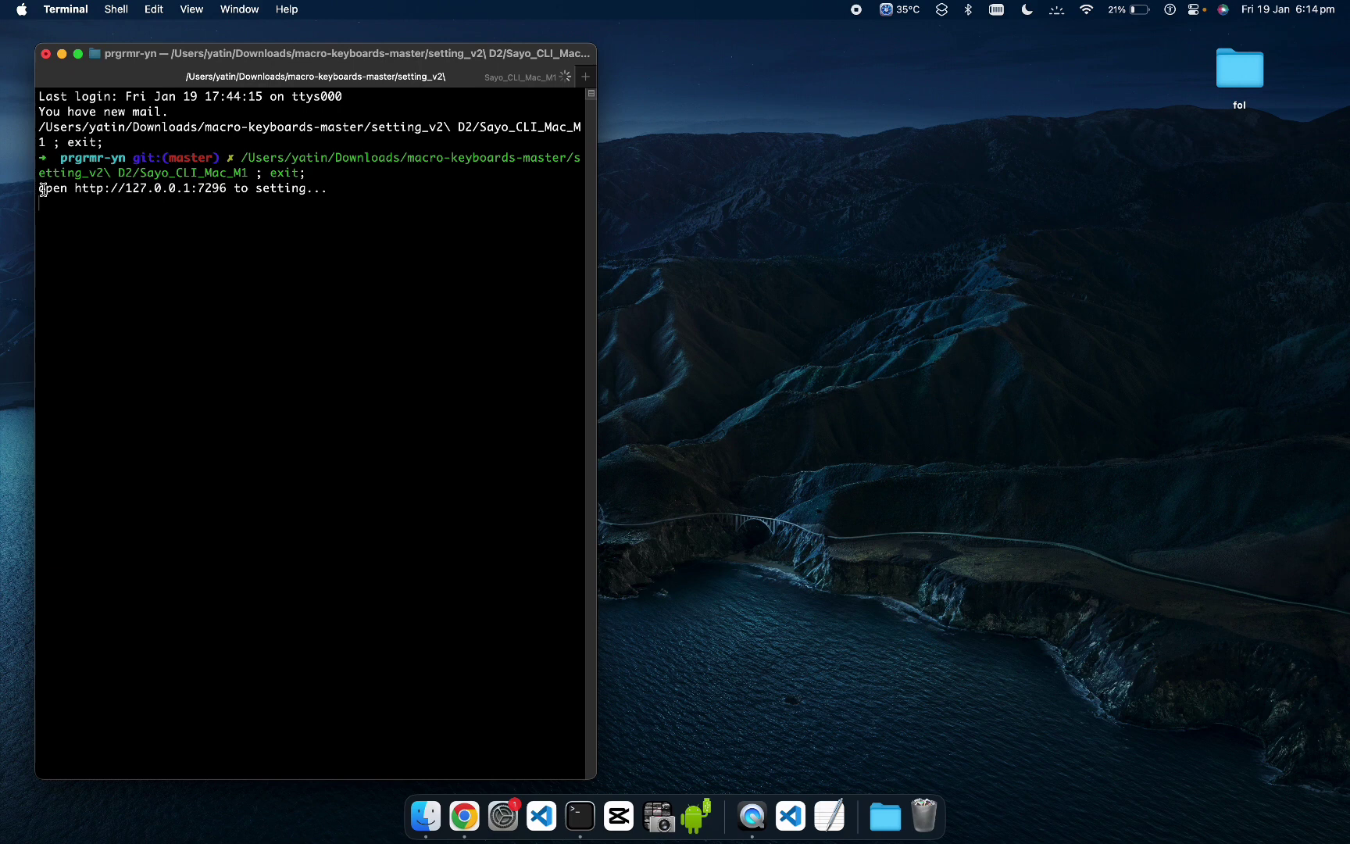
Step: Select the 127.0.0.1:7296 address in Terminal and bring up the Sayo Device page in Chrome
drag(42, 189, 248, 189)
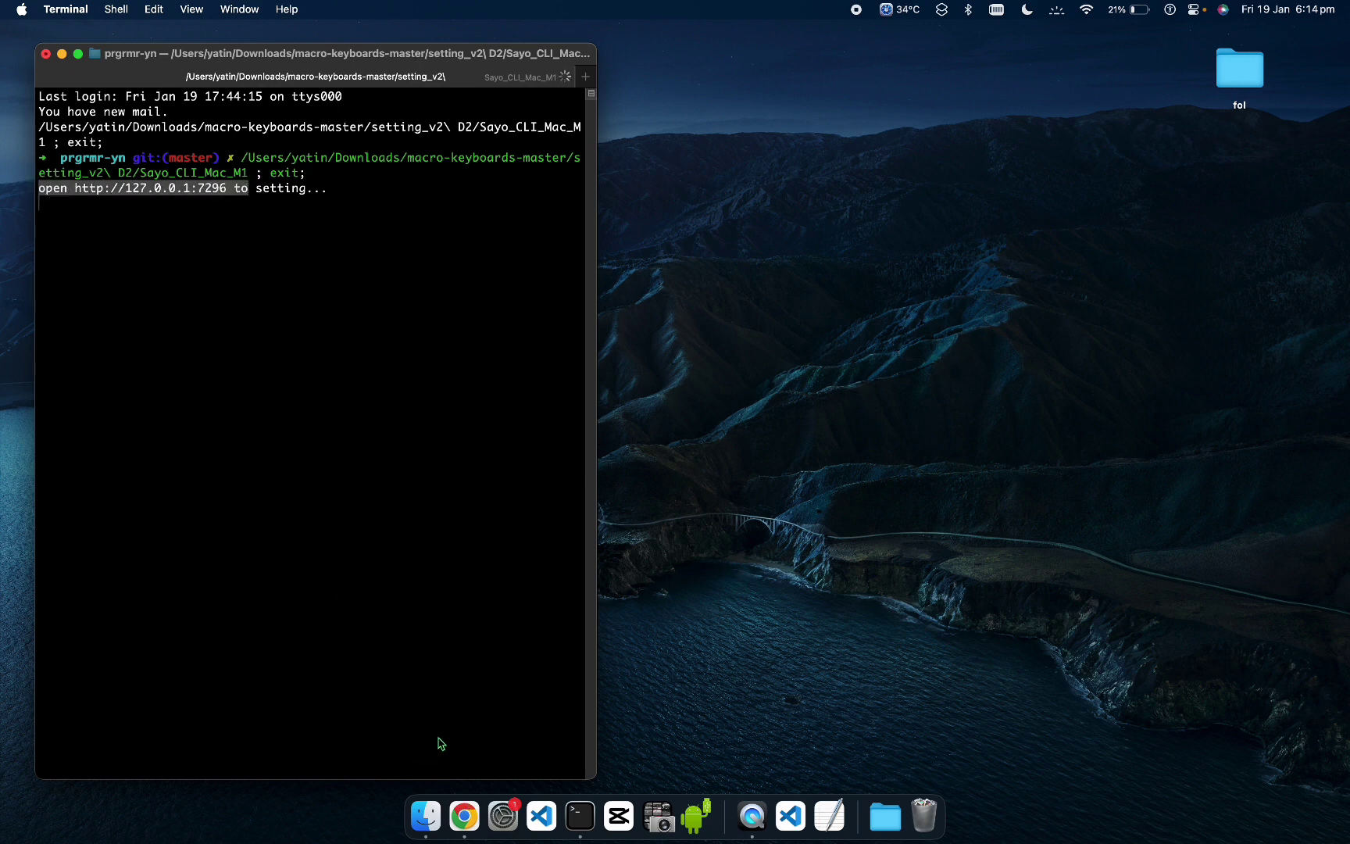
click(467, 832)
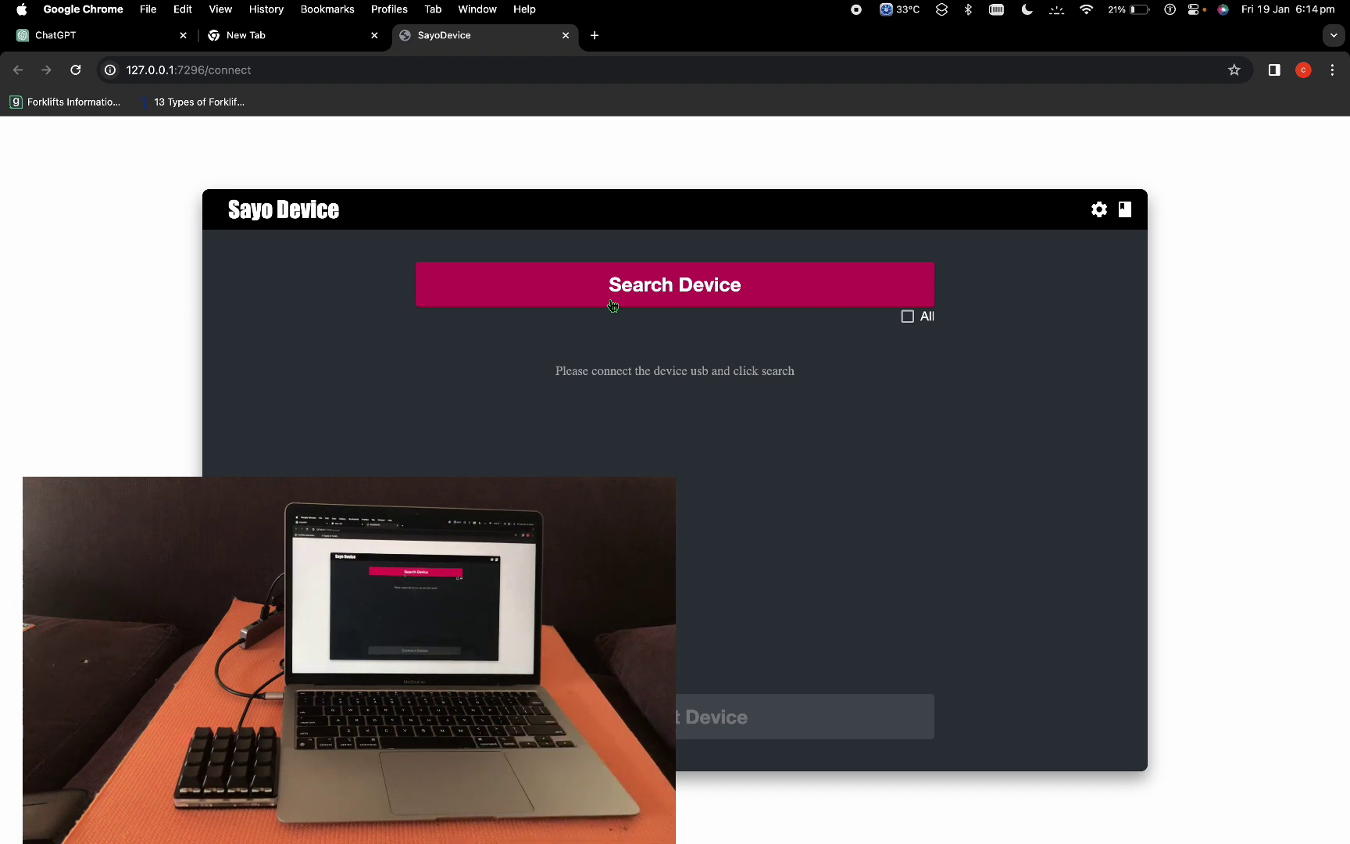
Step: Search for devices and connect the SayoDevice 4x4F RGB keypad
click(612, 304)
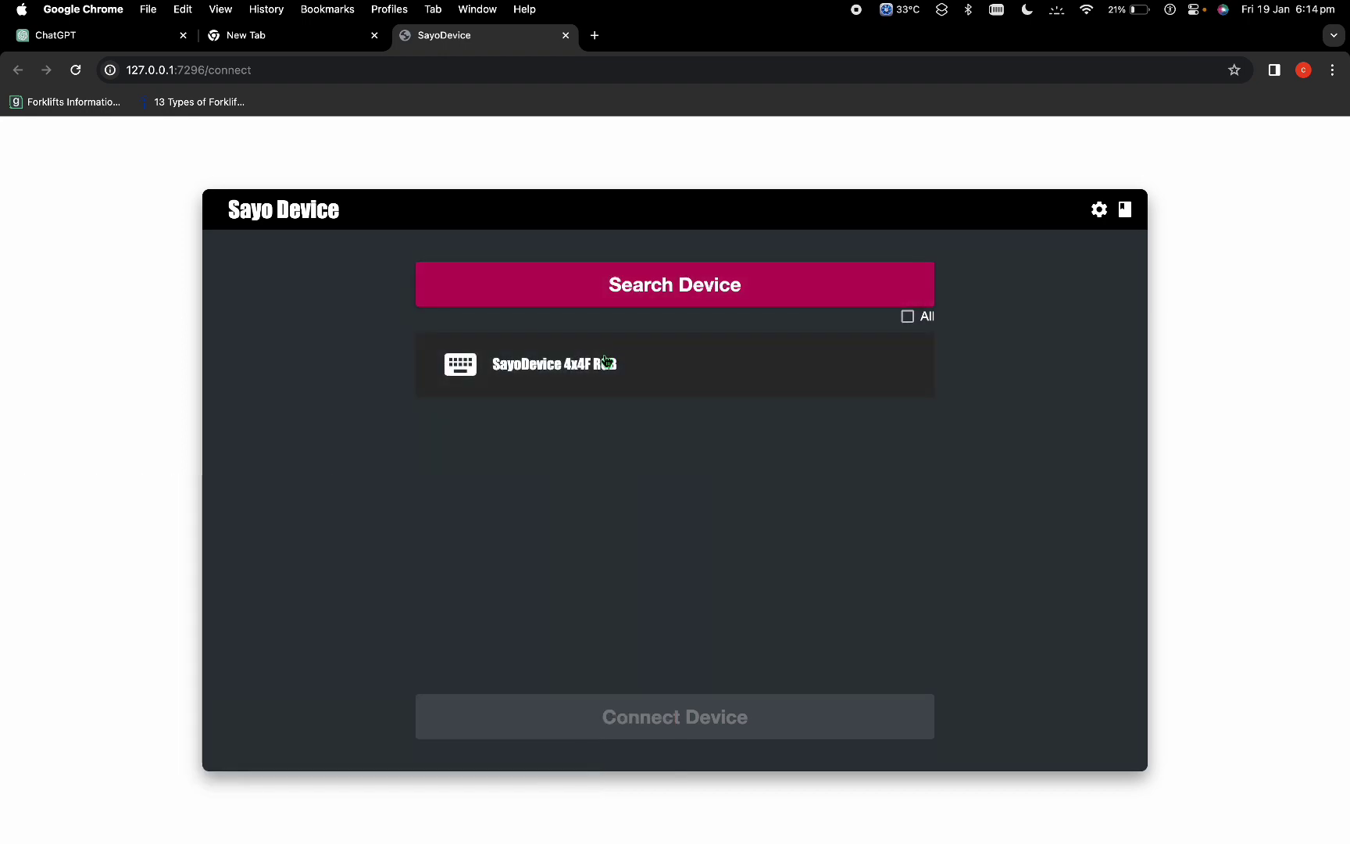
click(609, 365)
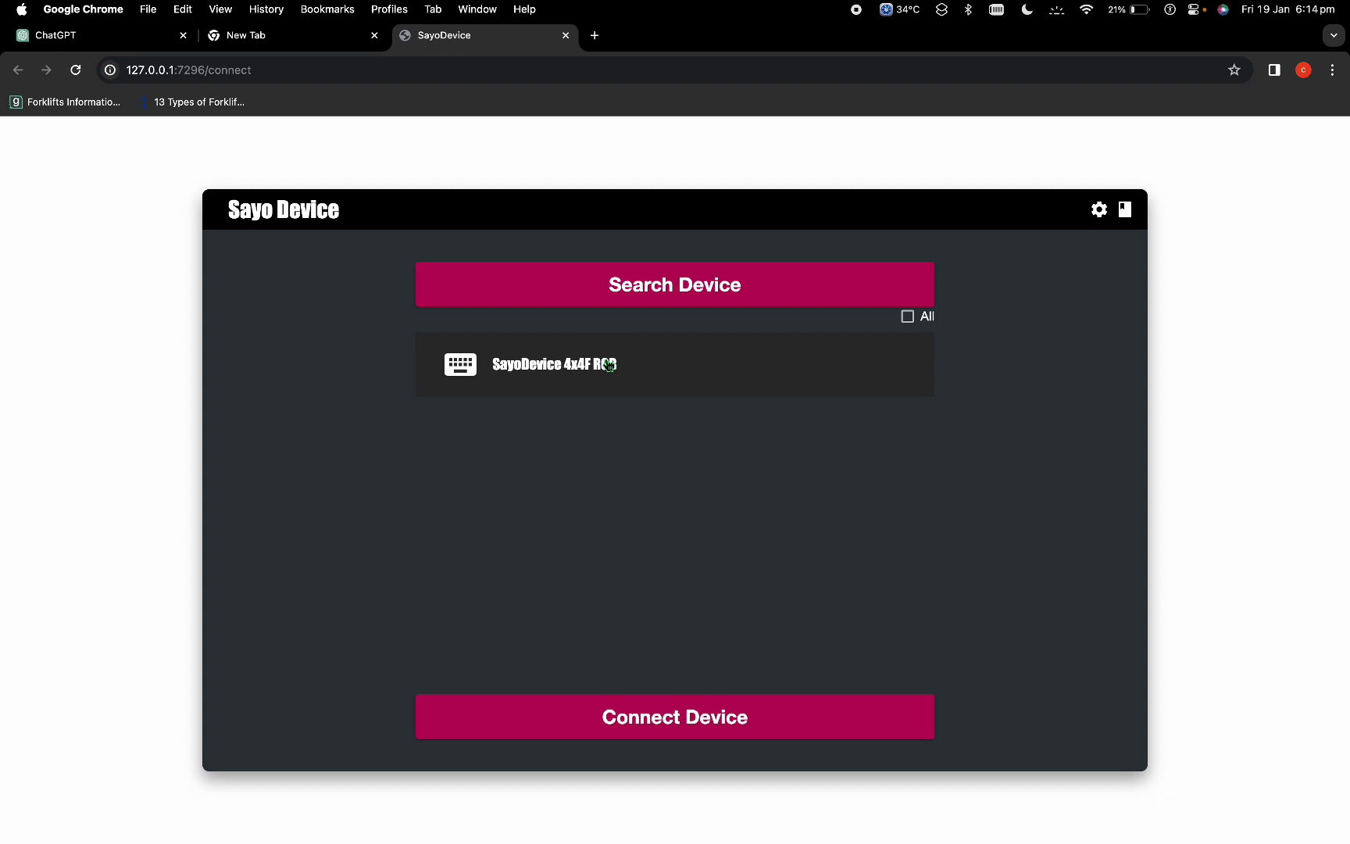
click(654, 728)
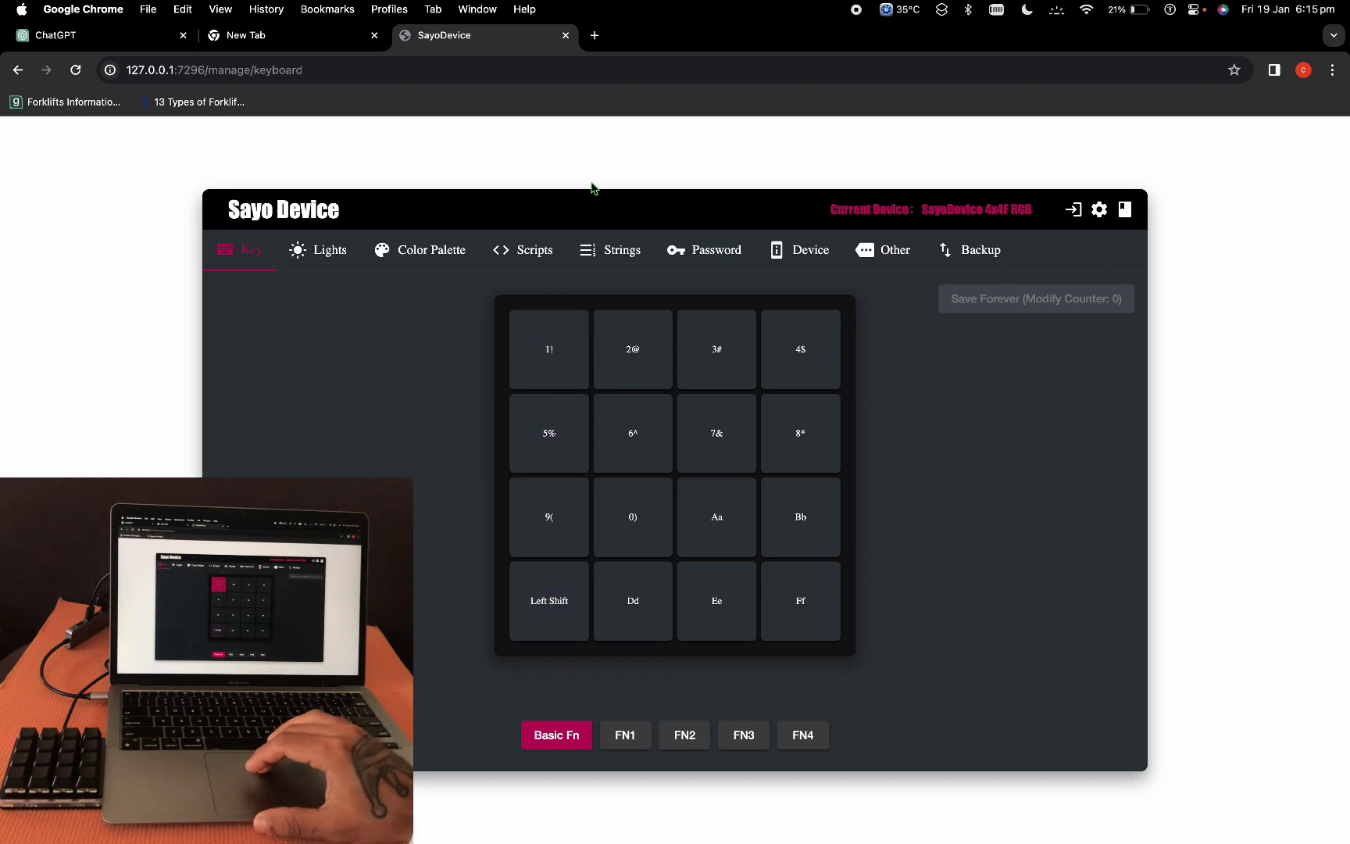
Step: Press the keypad keys in a new Chrome tab to see their characters in the address bar
click(262, 47)
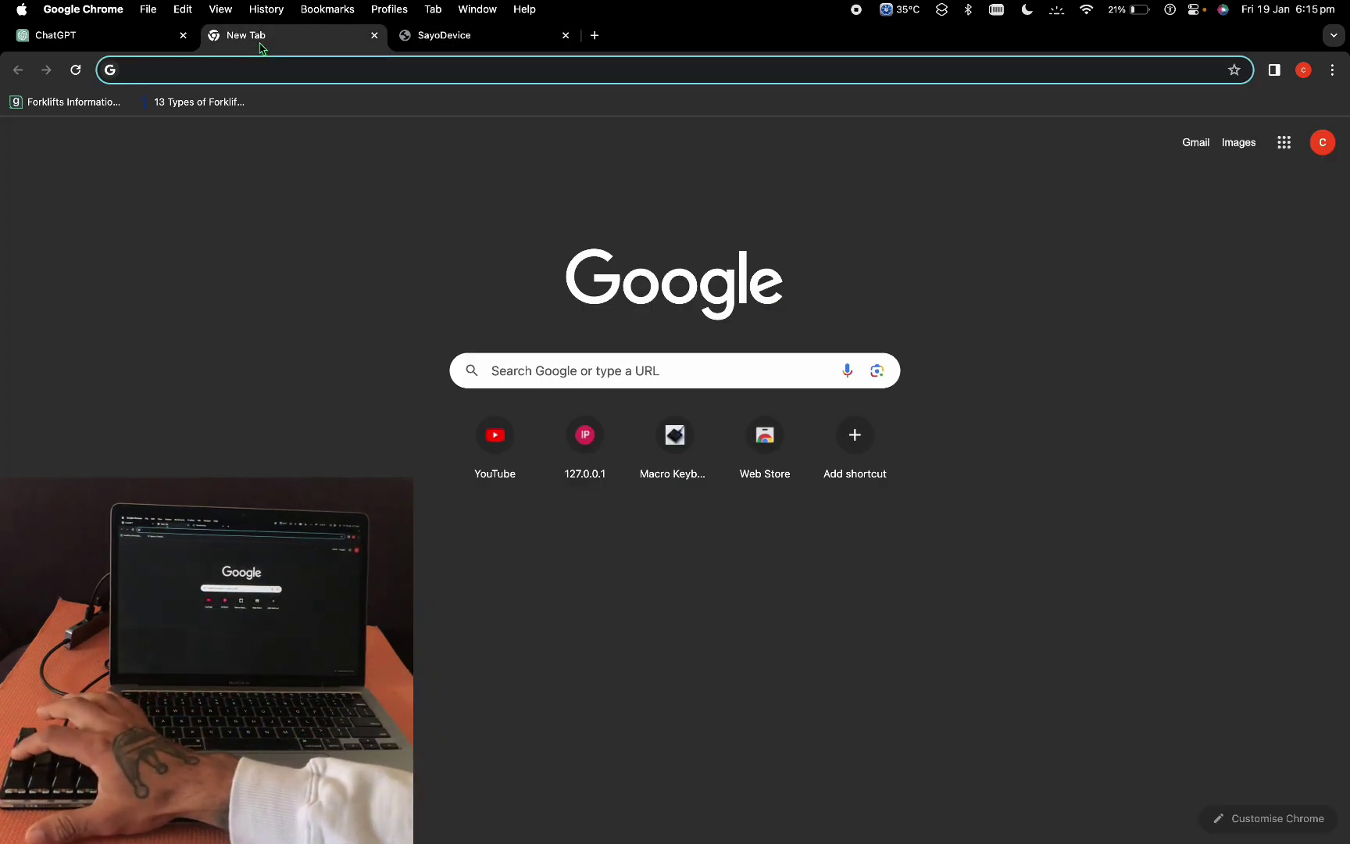
text(9)
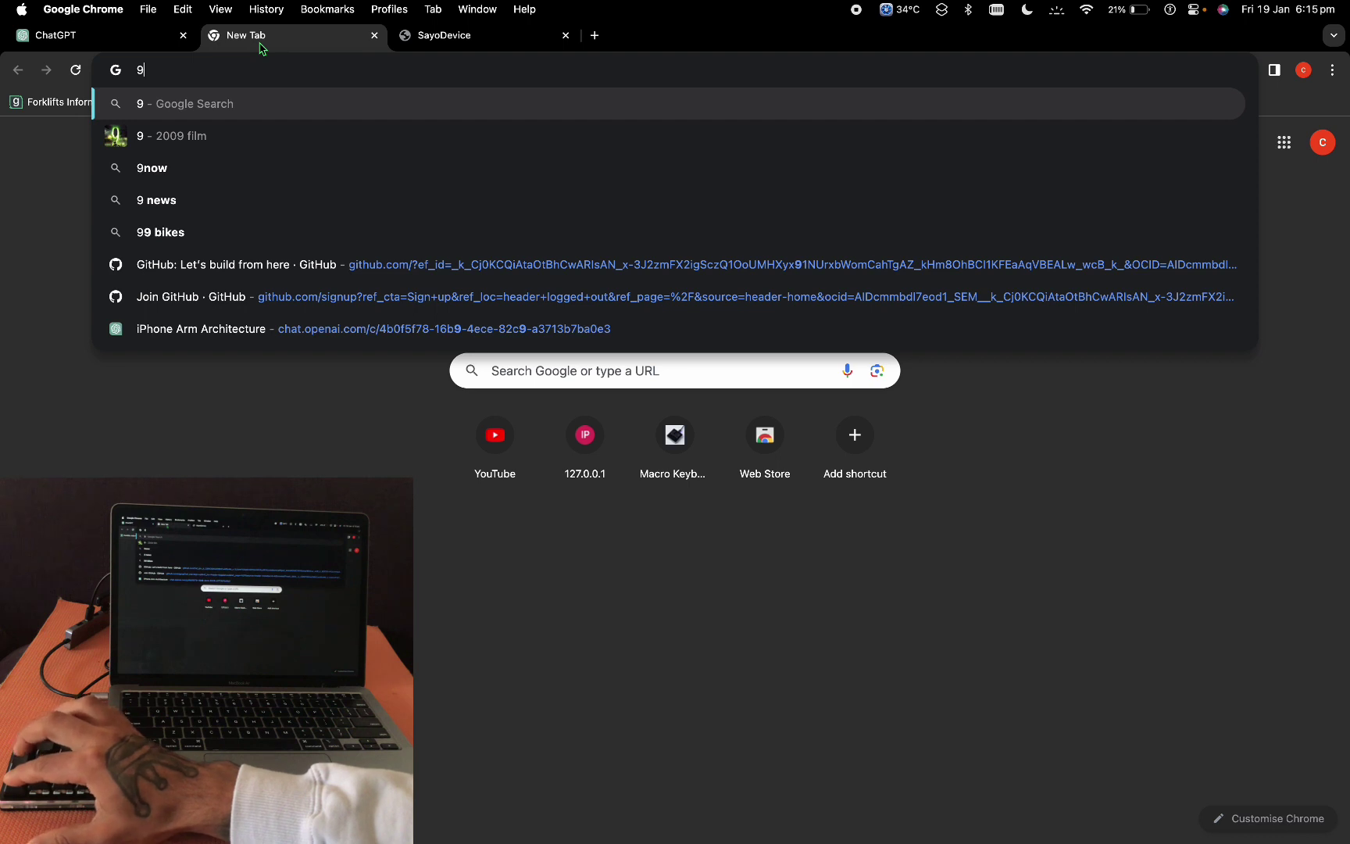
text(()
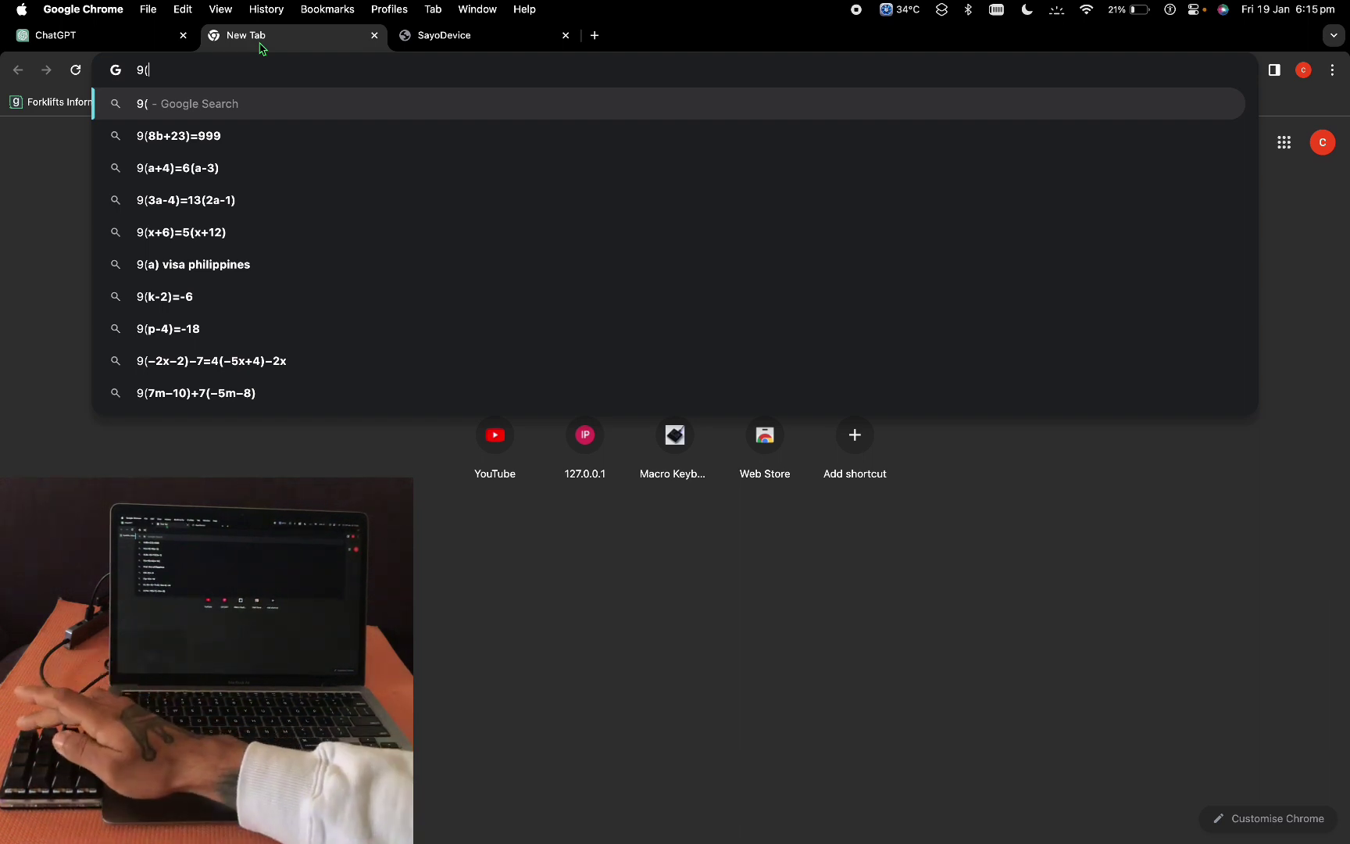
text(11)
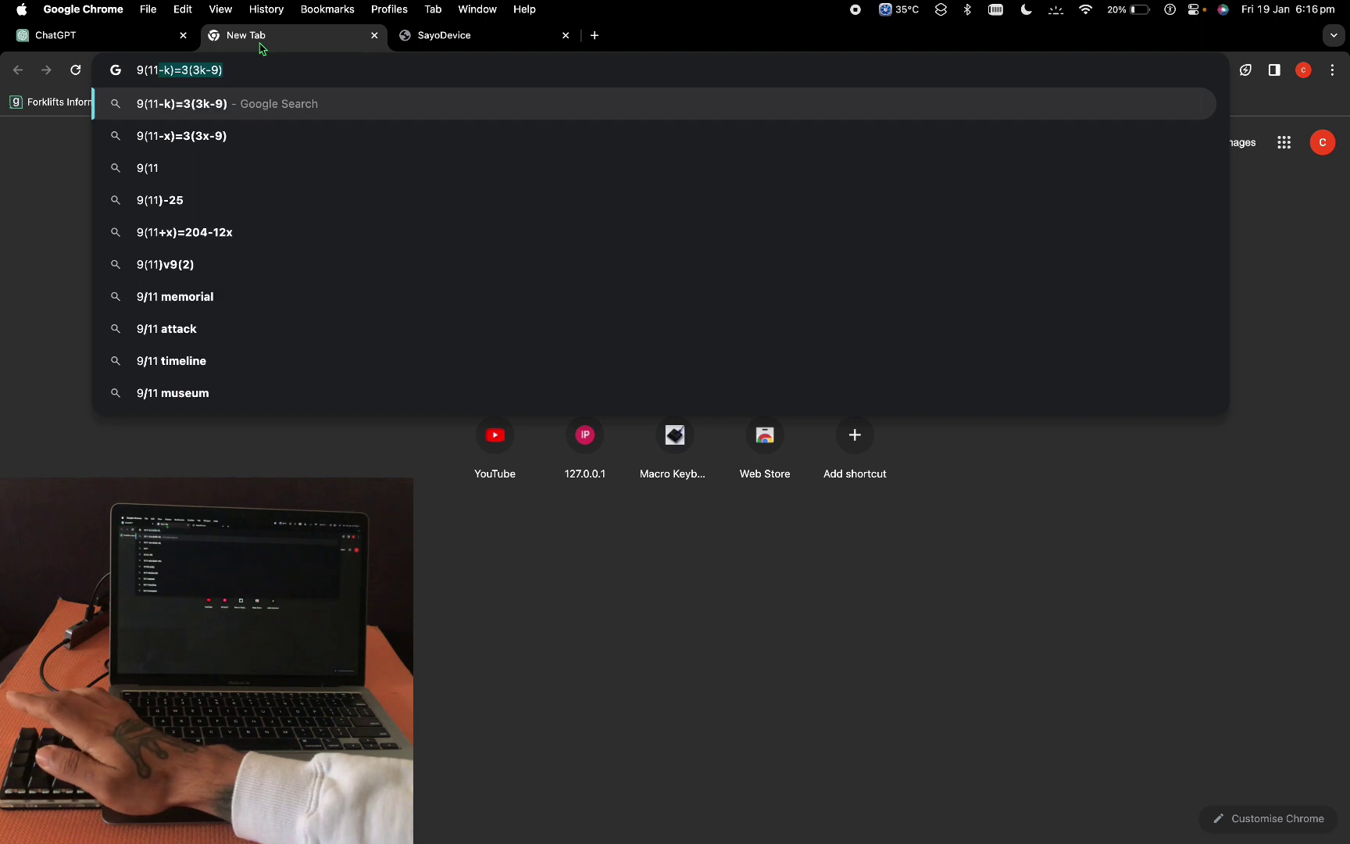
text(1)
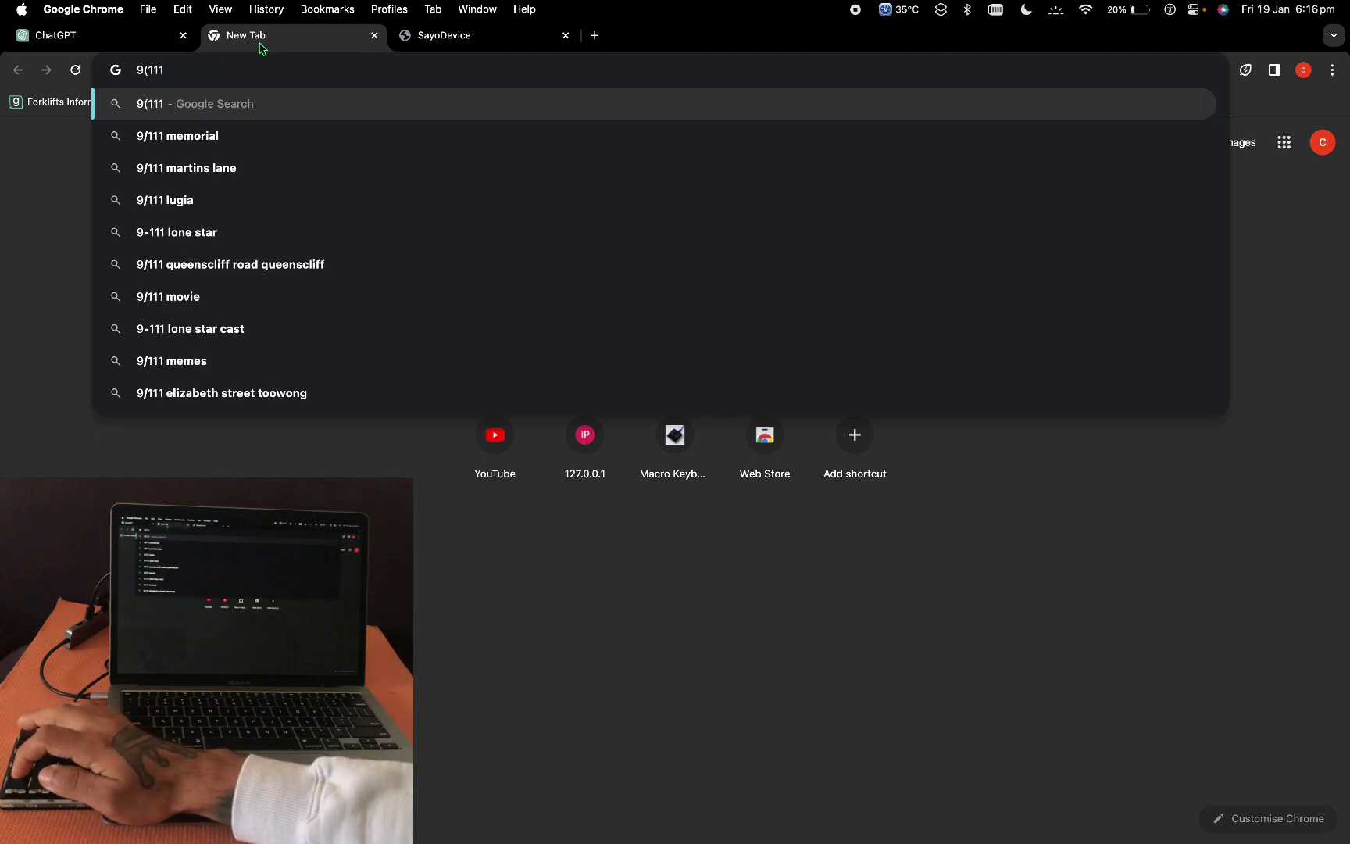
text(!!!!)
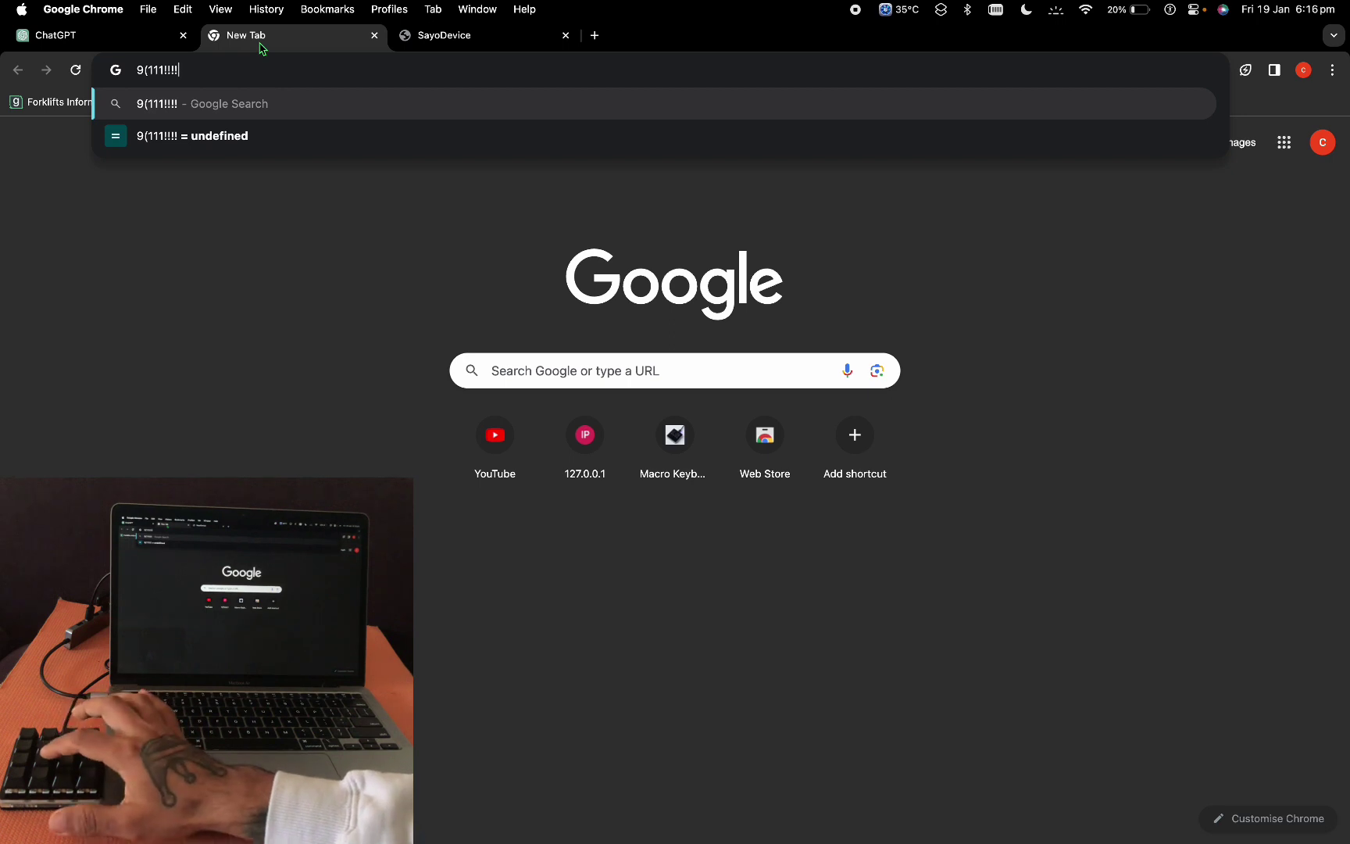
text(0000)
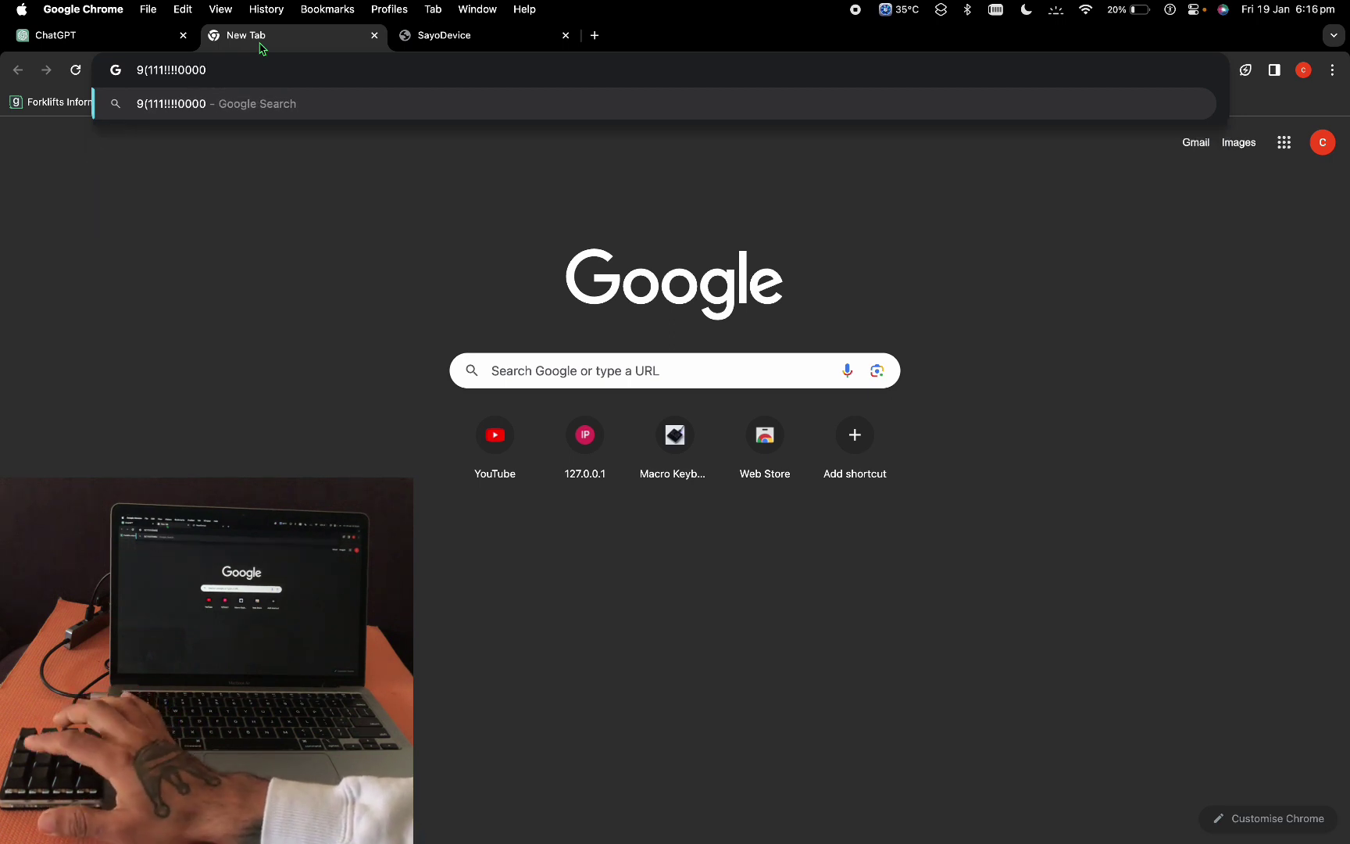
text())))))
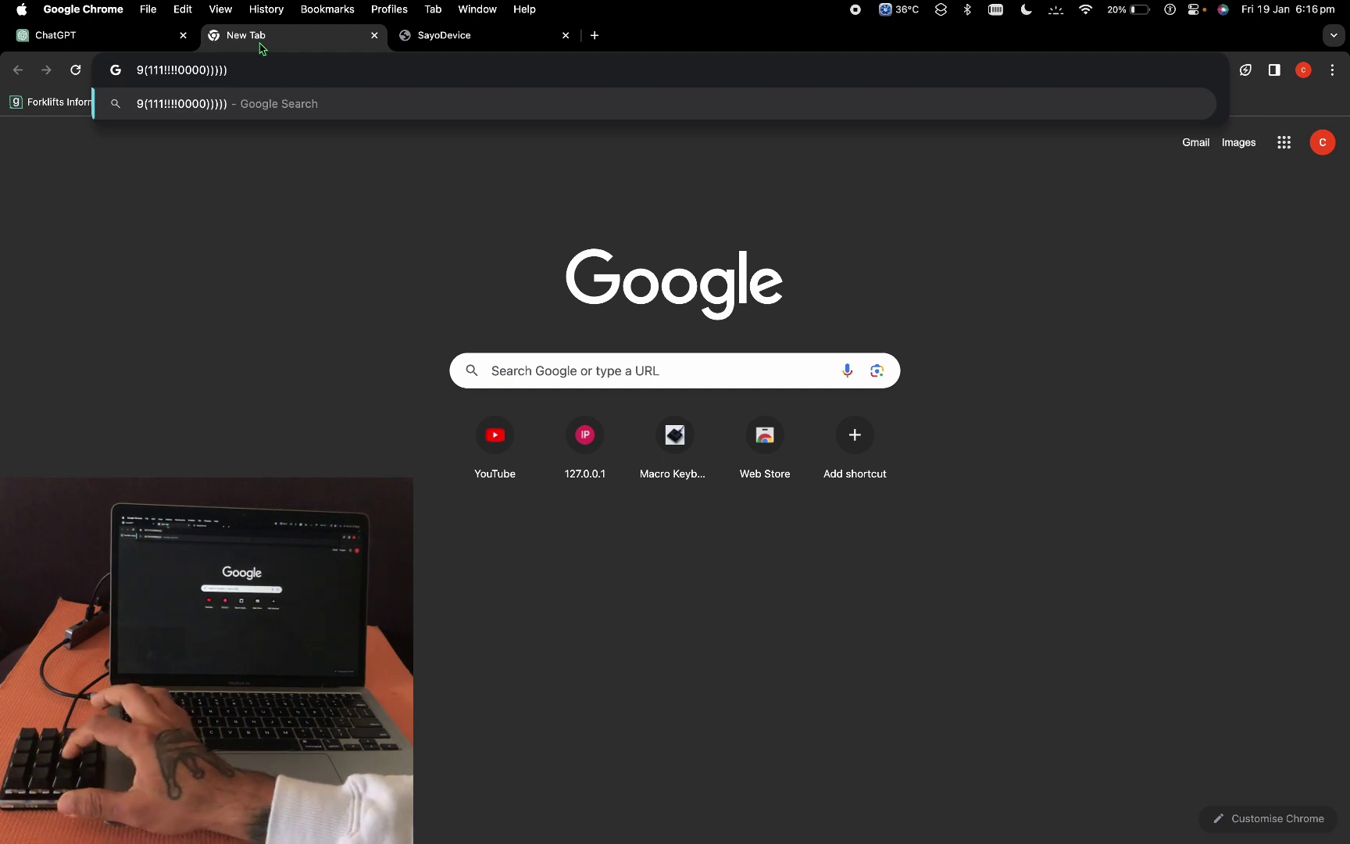
text(aaaaa)
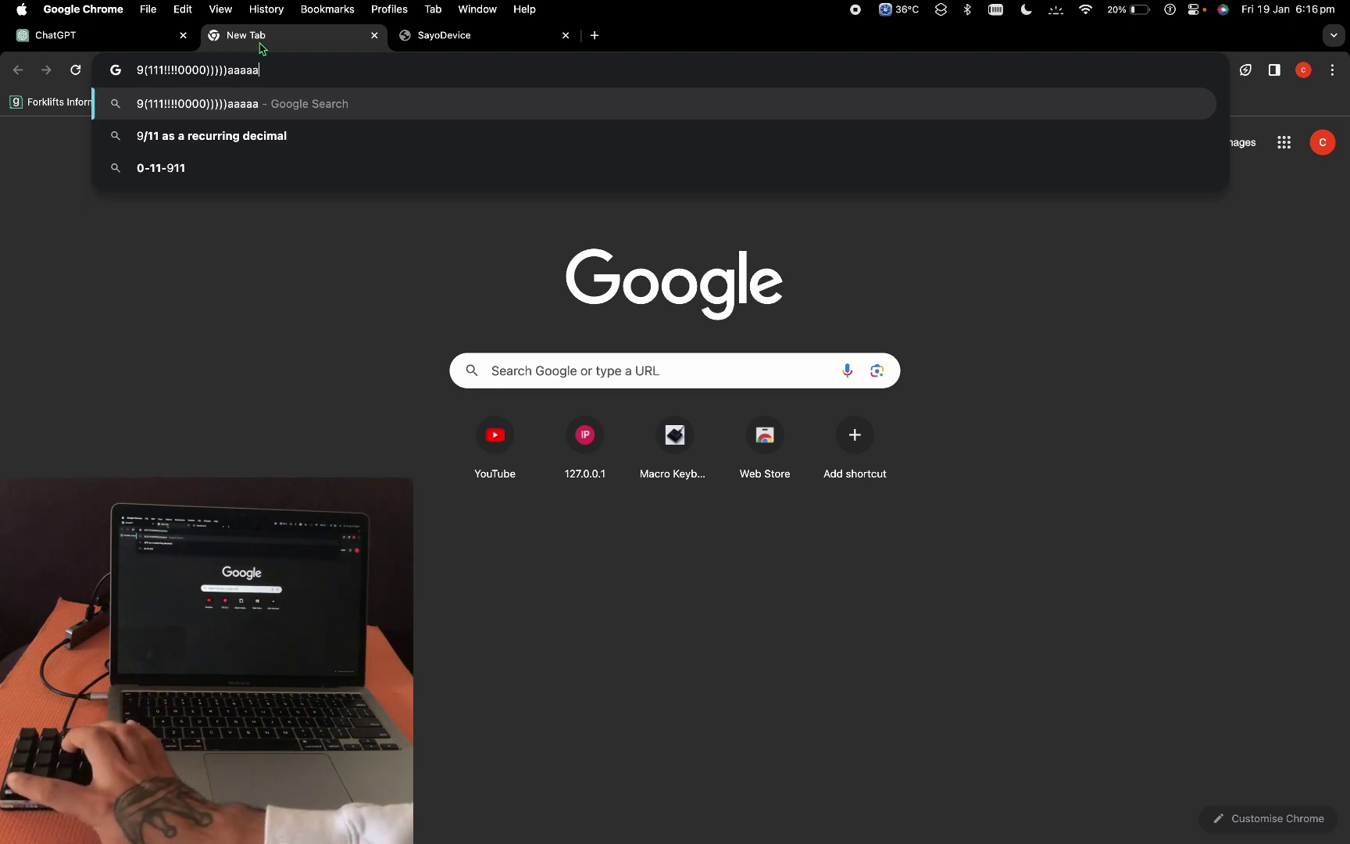
text(AAAAAAA)
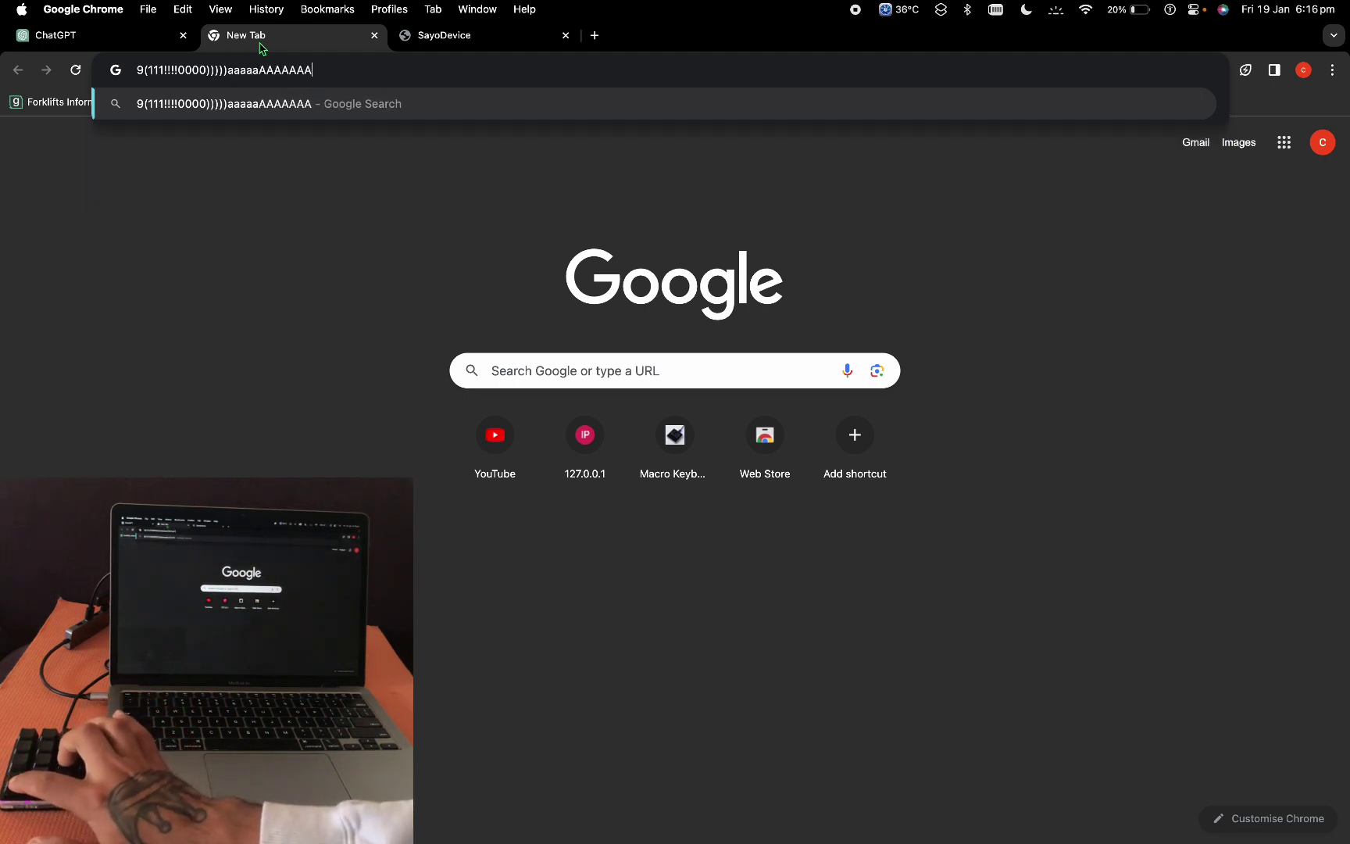
Step: Check the first key's 1! mapping, then view the Lights page with every key on Static
click(422, 32)
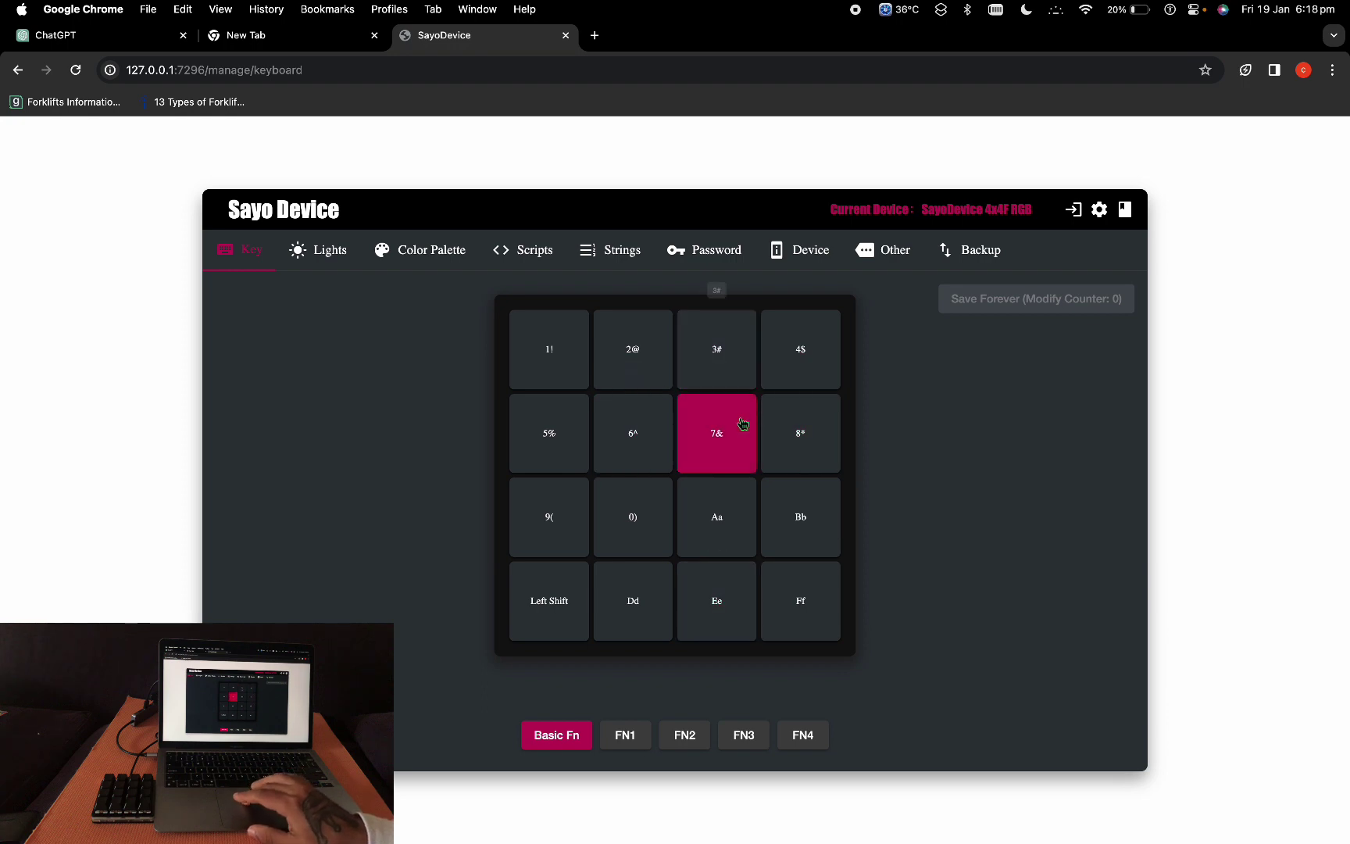
click(547, 371)
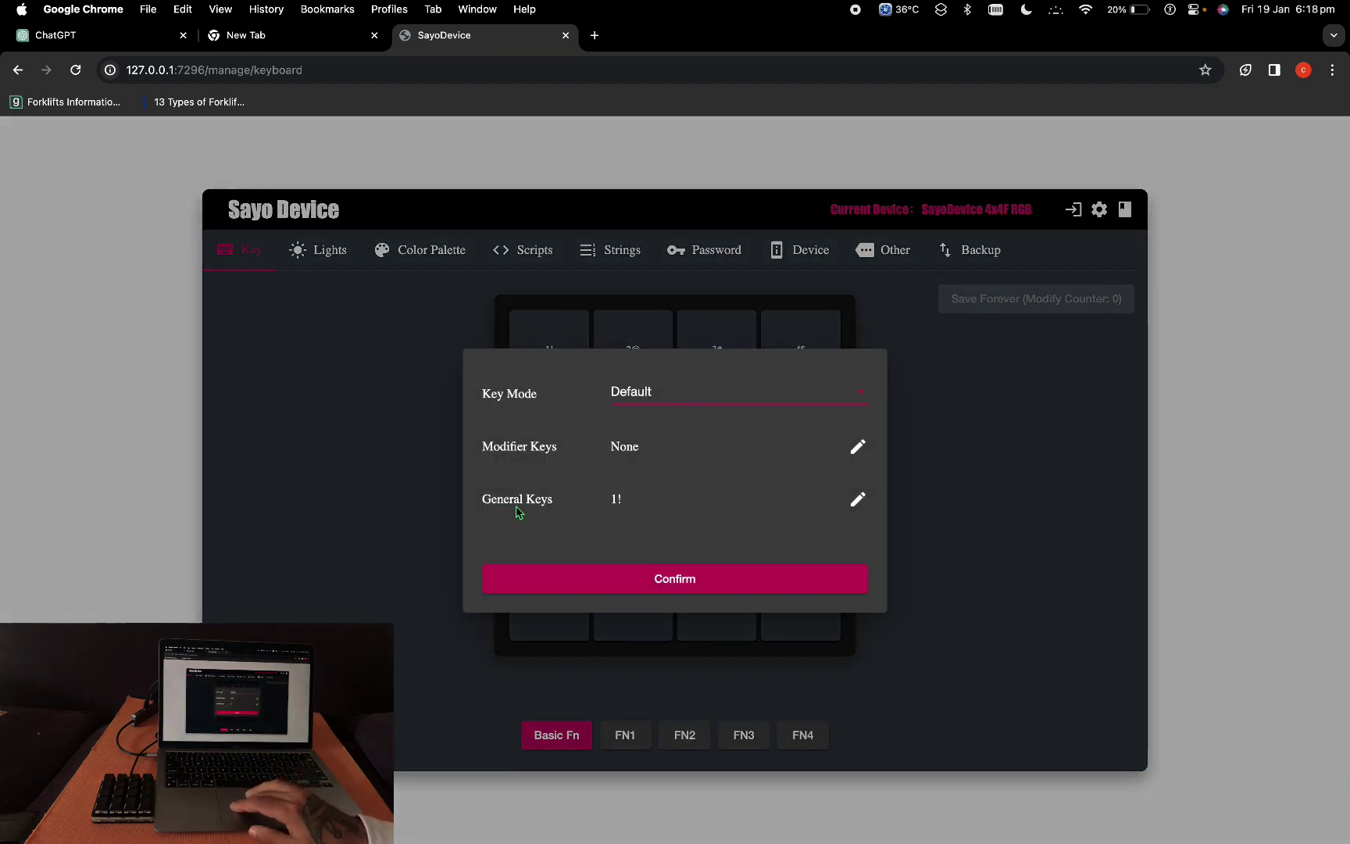
click(710, 578)
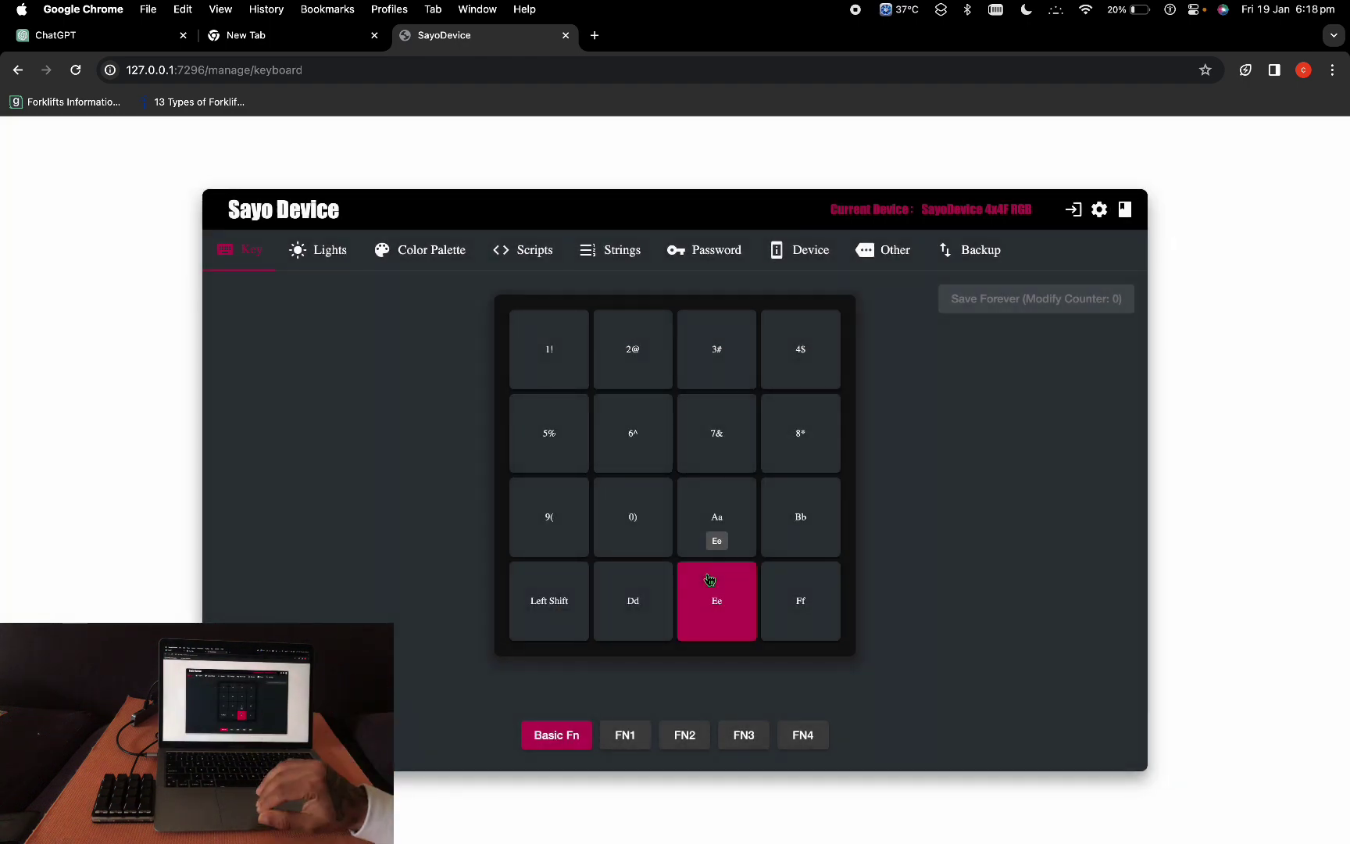
click(326, 265)
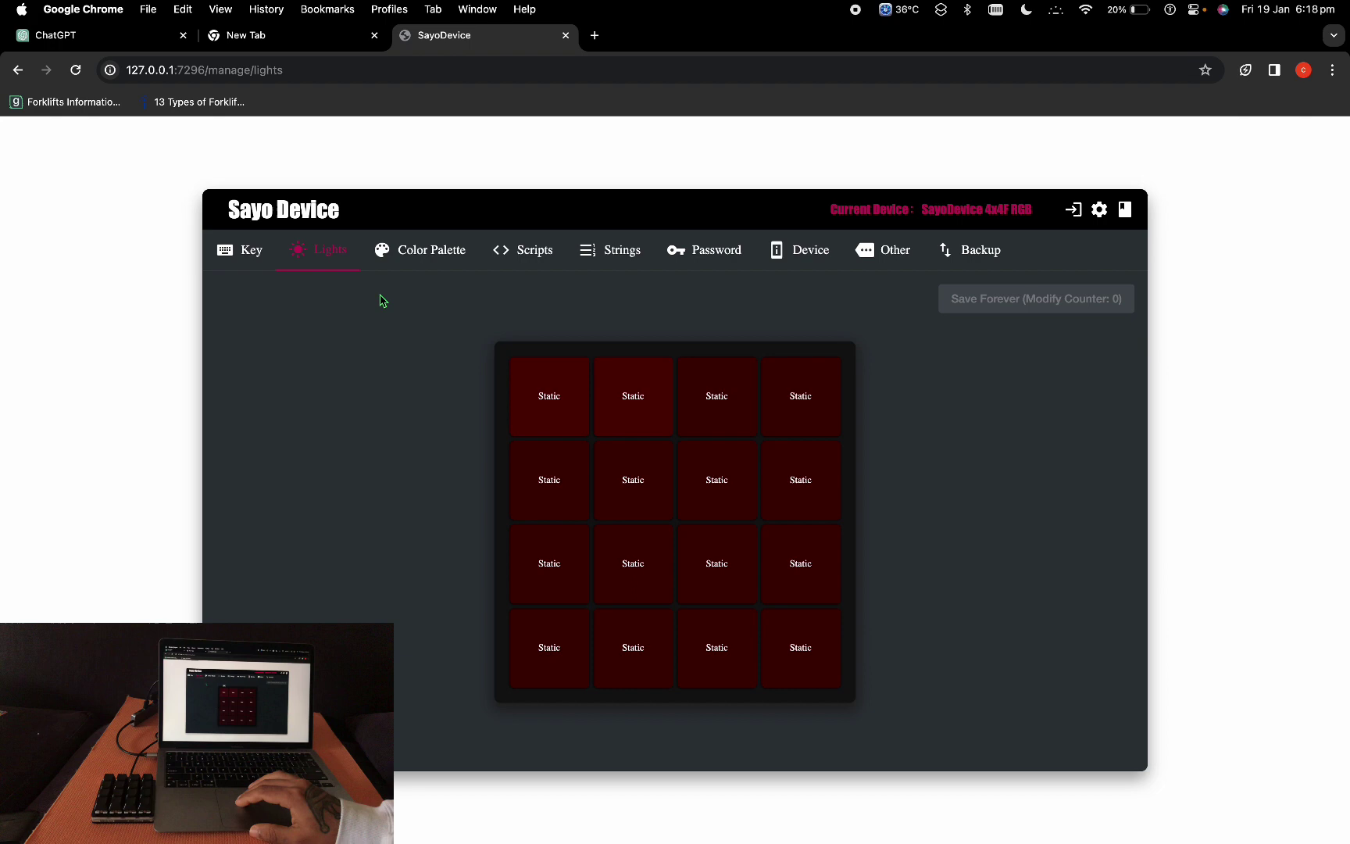
Step: Browse the Color Palette, Scripts, Strings, Password, Device and Other pages, ending on Backup
click(425, 261)
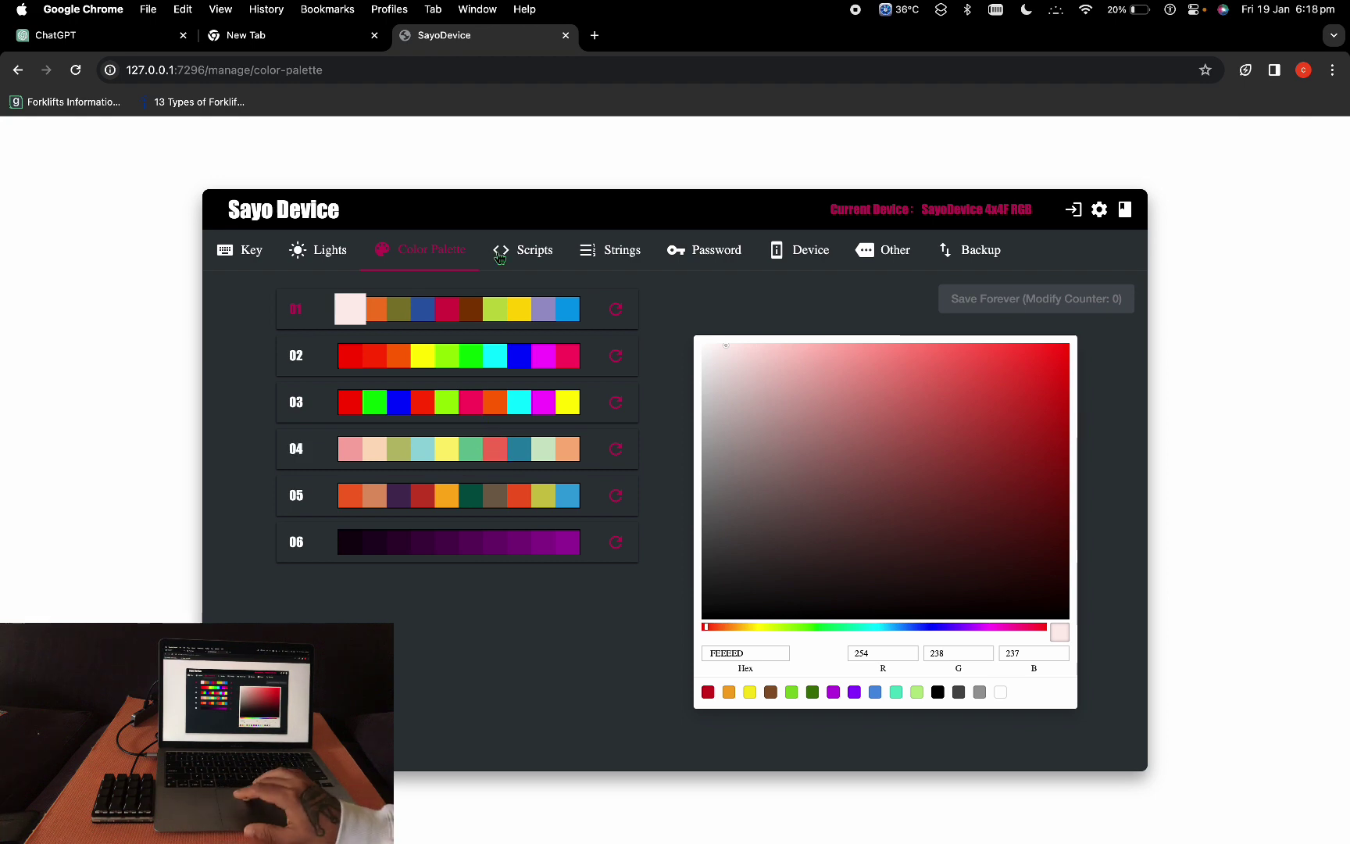
click(522, 252)
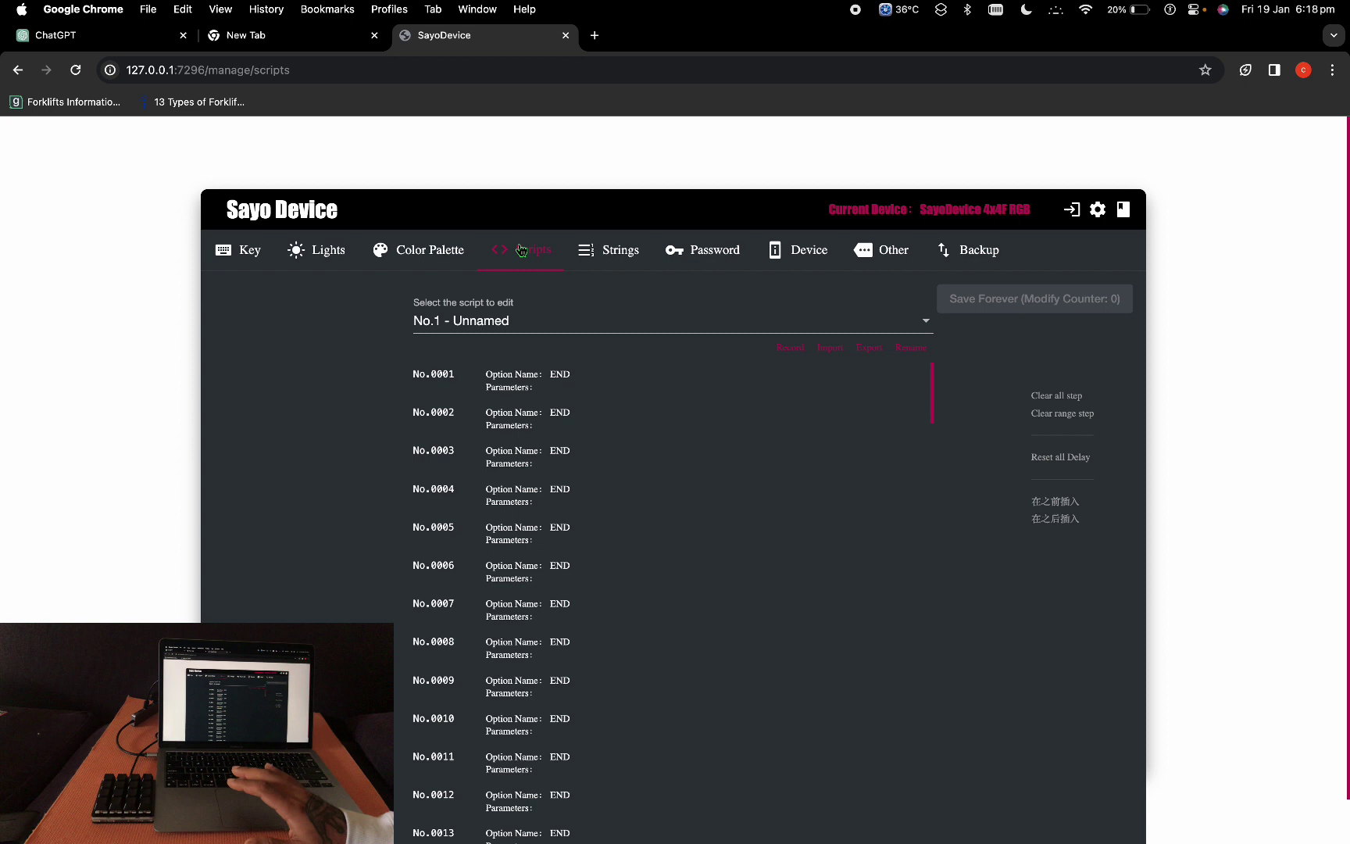
click(609, 252)
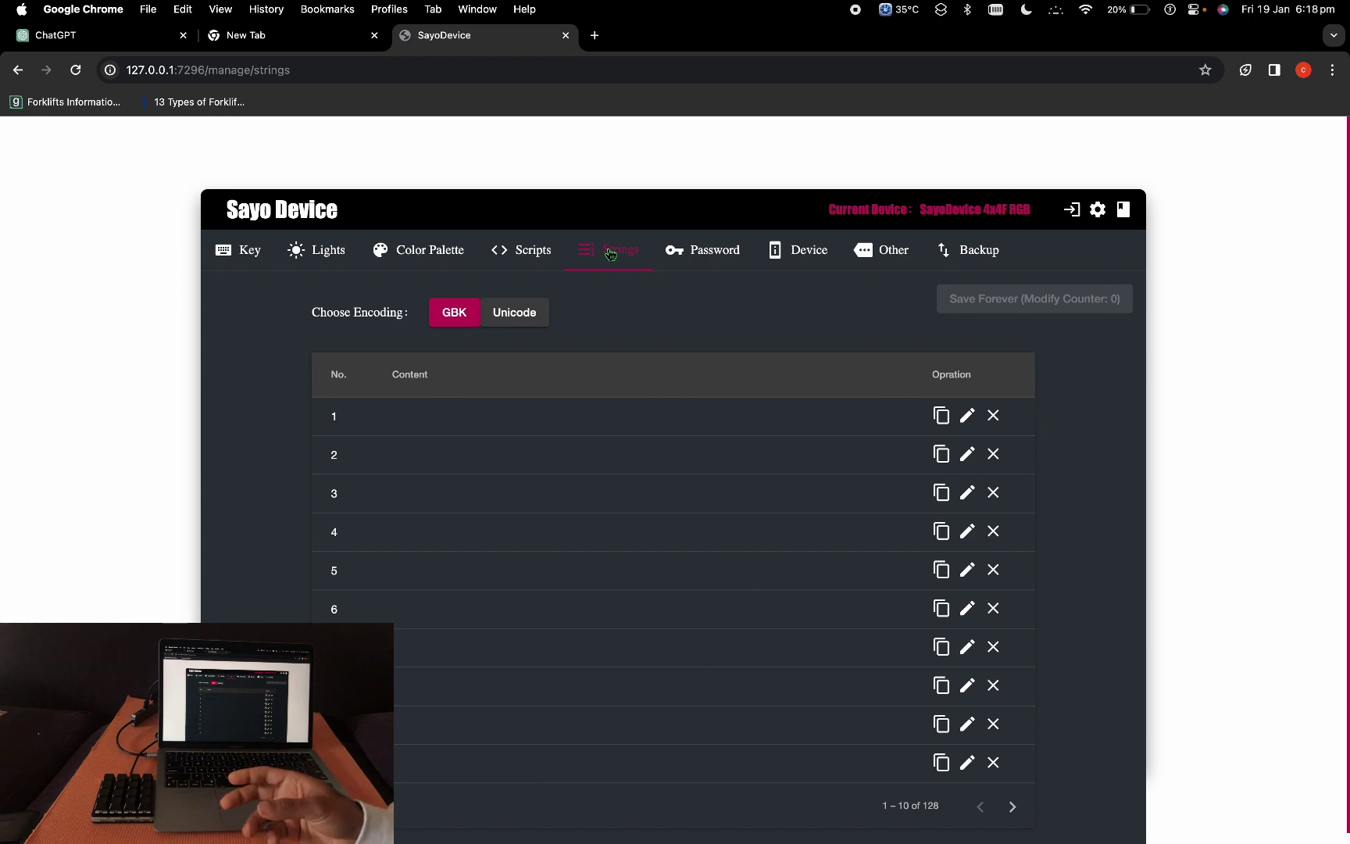
click(718, 256)
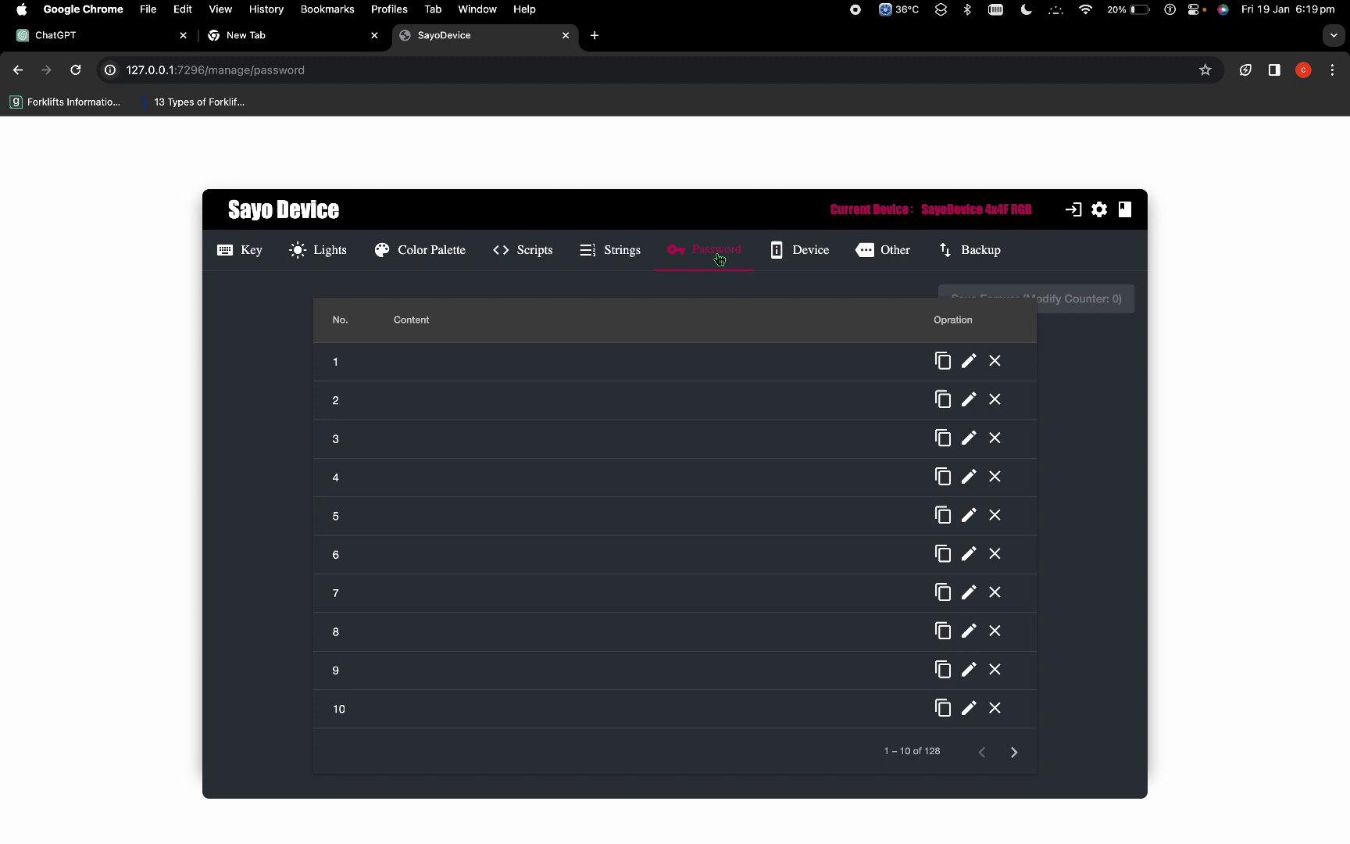
click(797, 258)
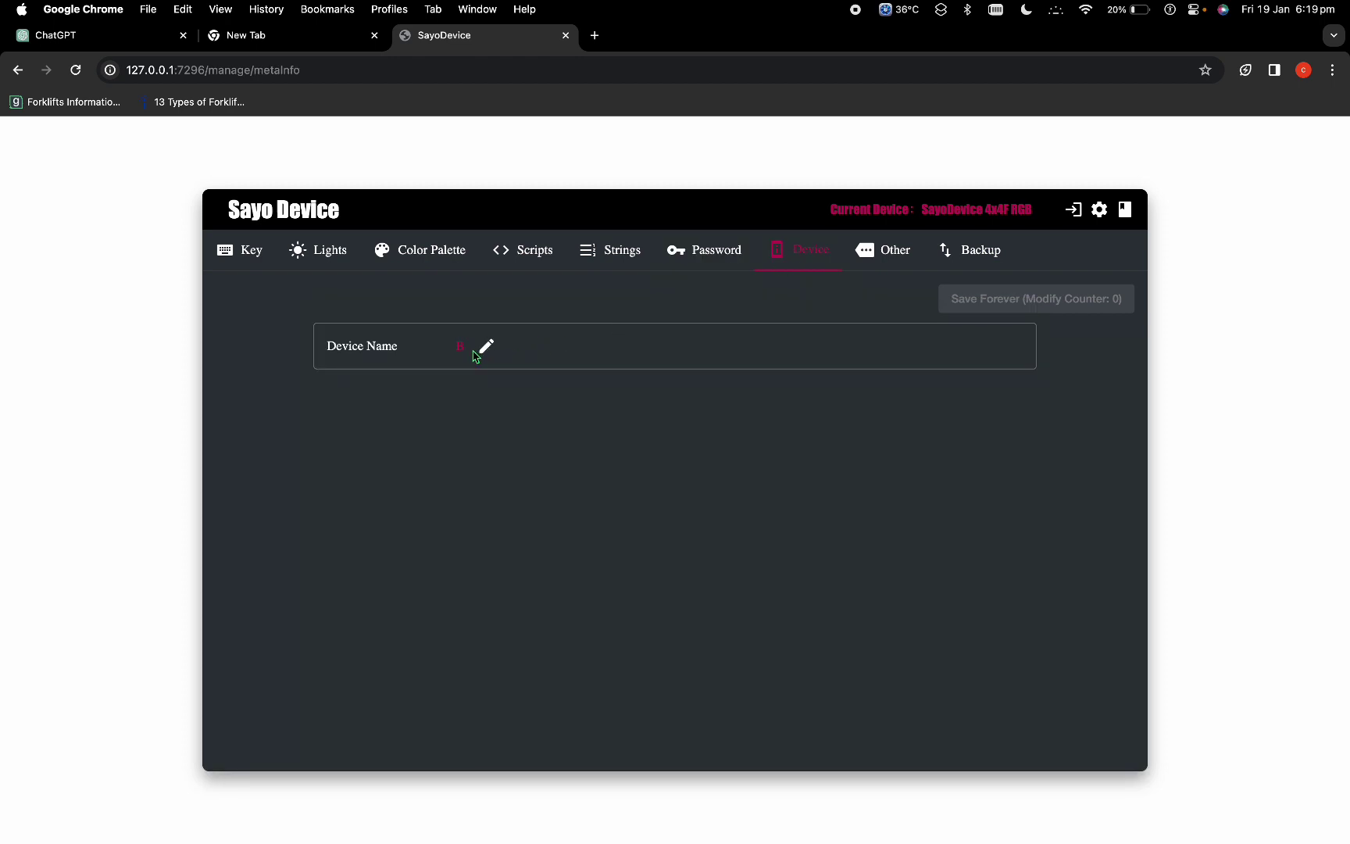
click(881, 260)
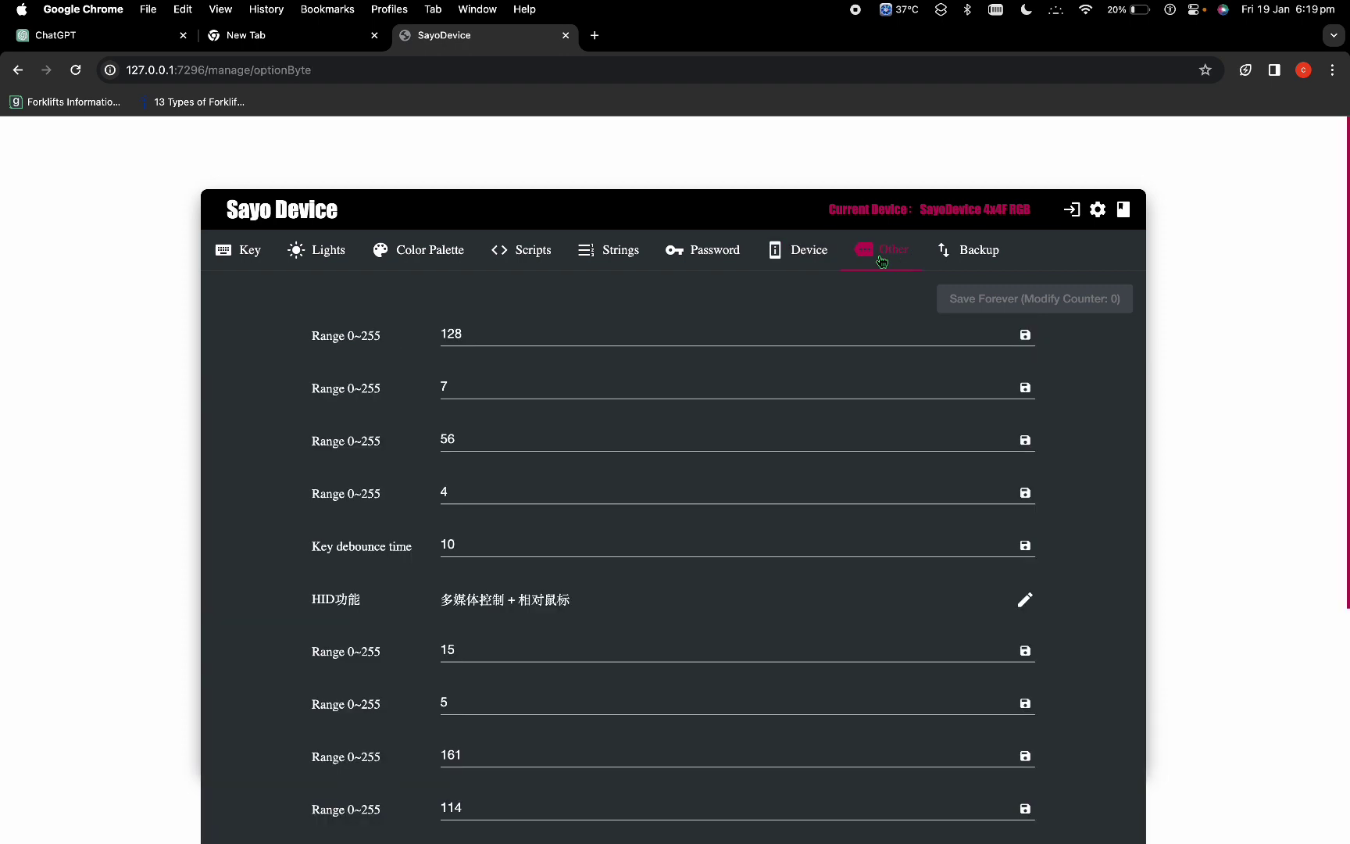
click(982, 257)
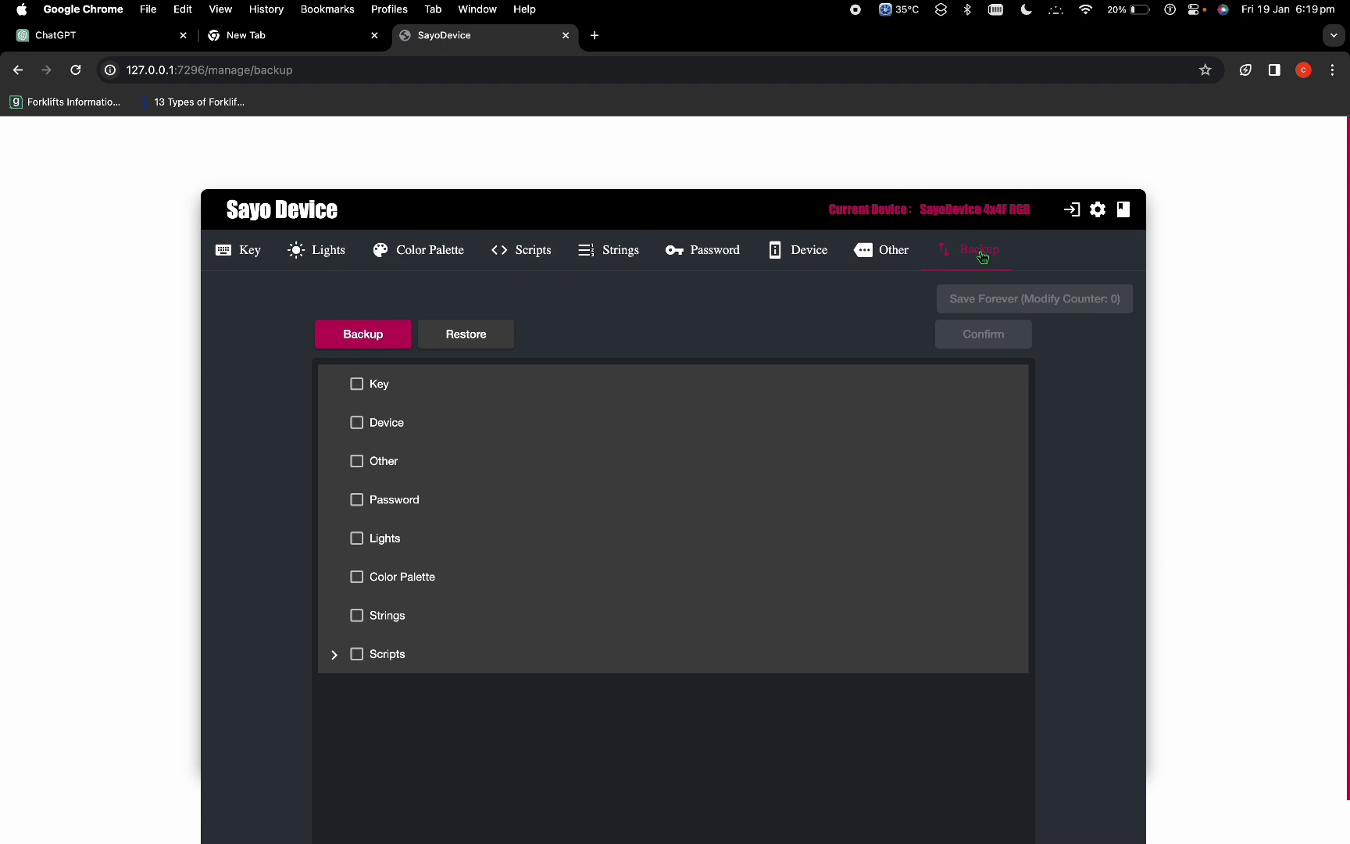
Step: Change the first key's General Key from 1! to Mm, confirm, and Save Forever
click(239, 250)
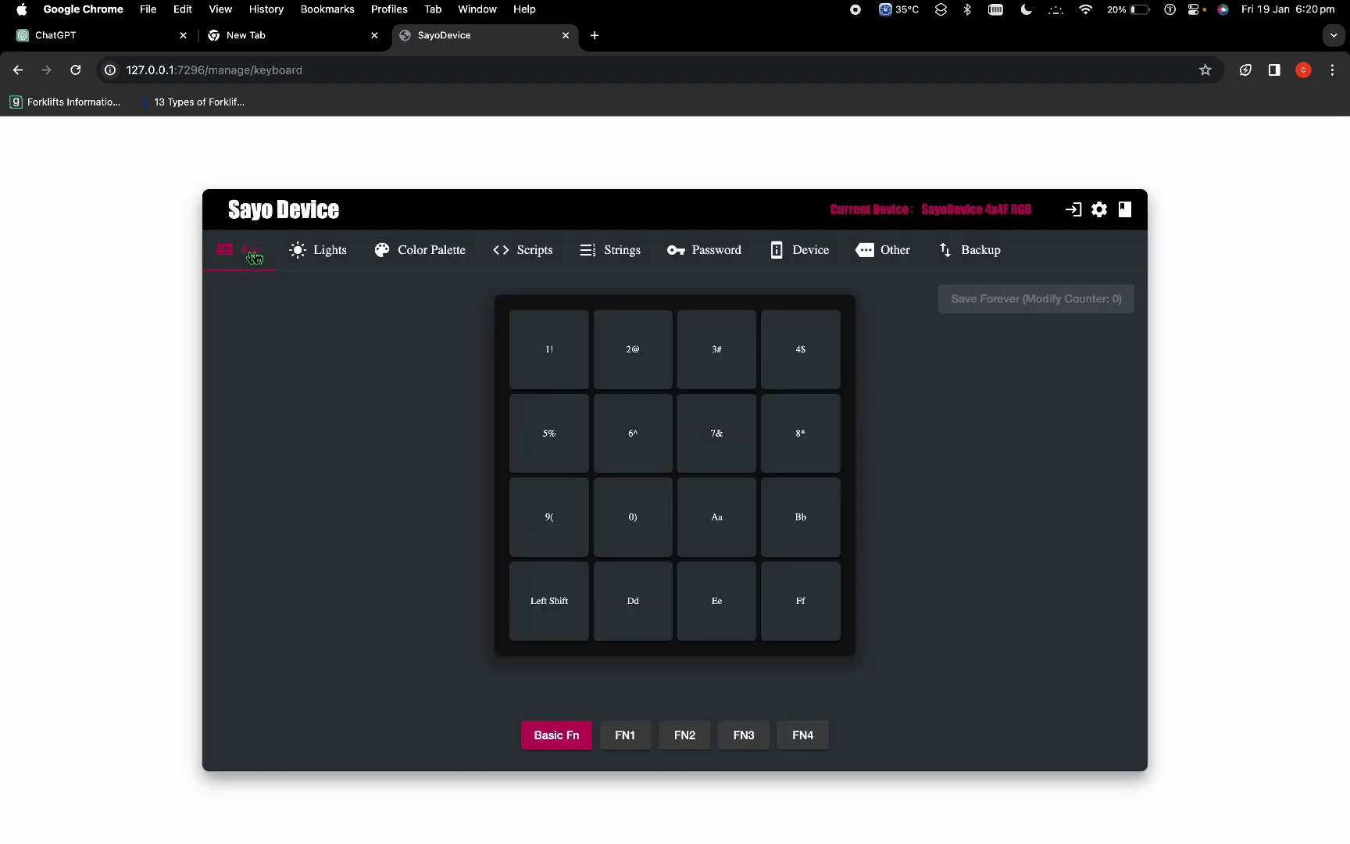
click(555, 364)
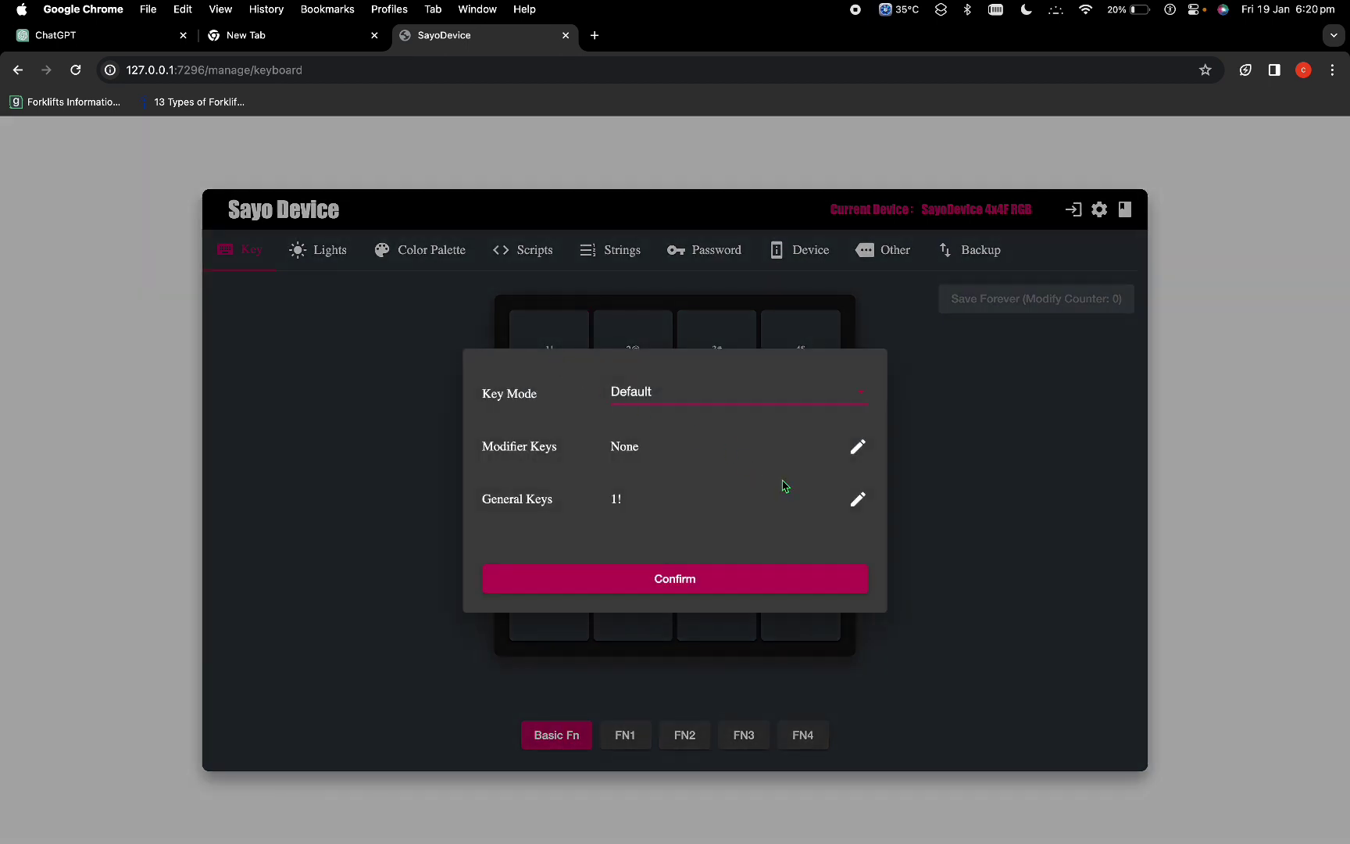
key(Escape)
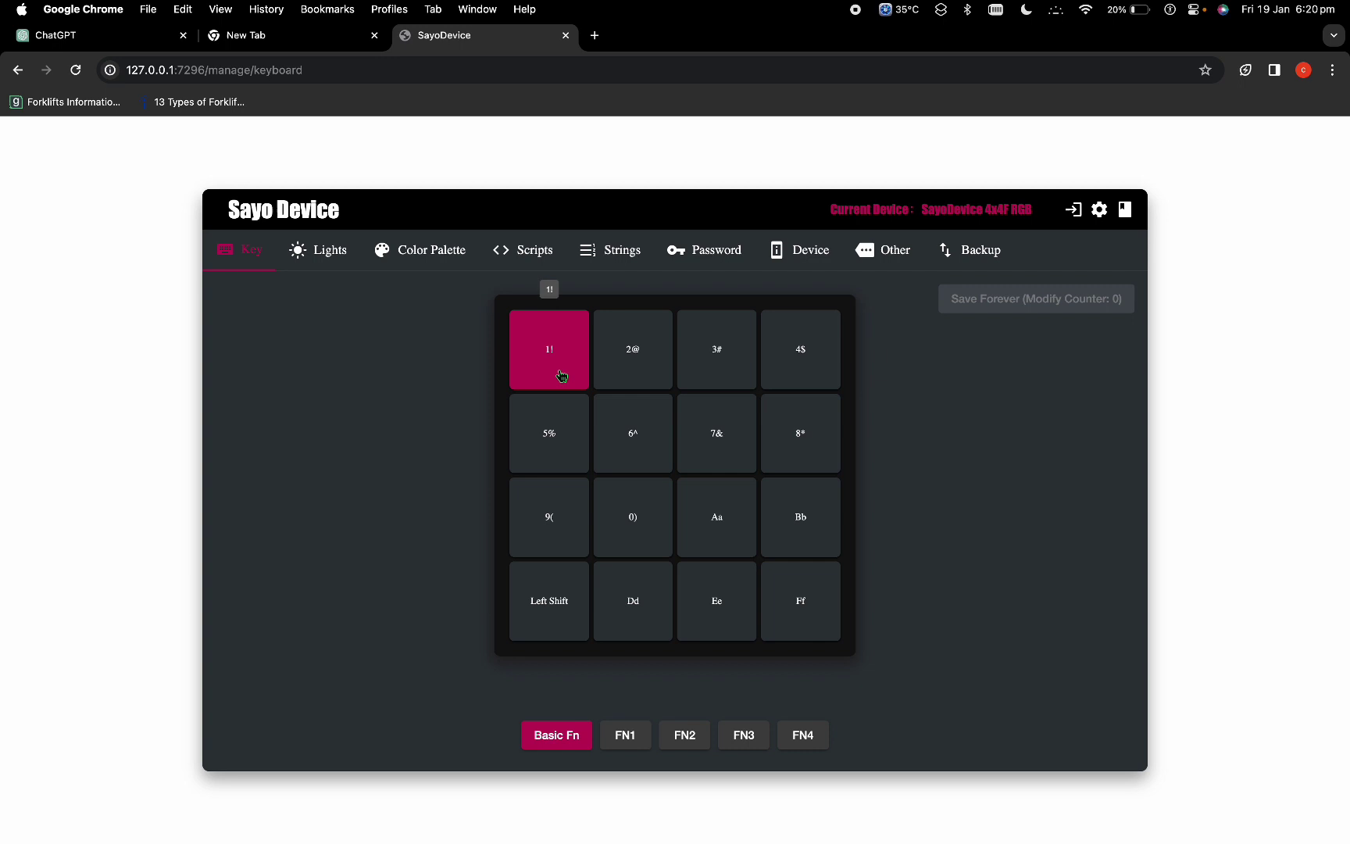
click(524, 350)
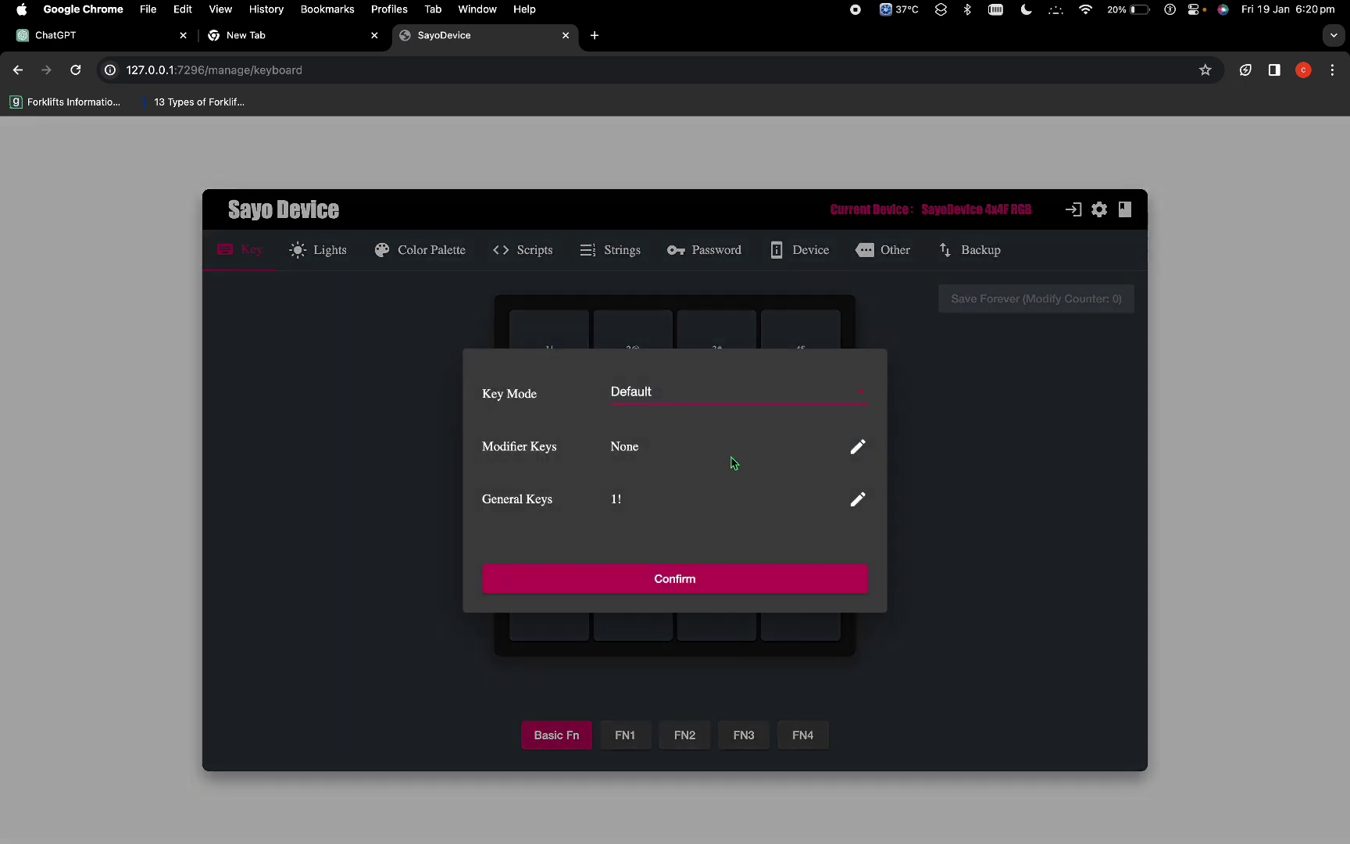
click(859, 504)
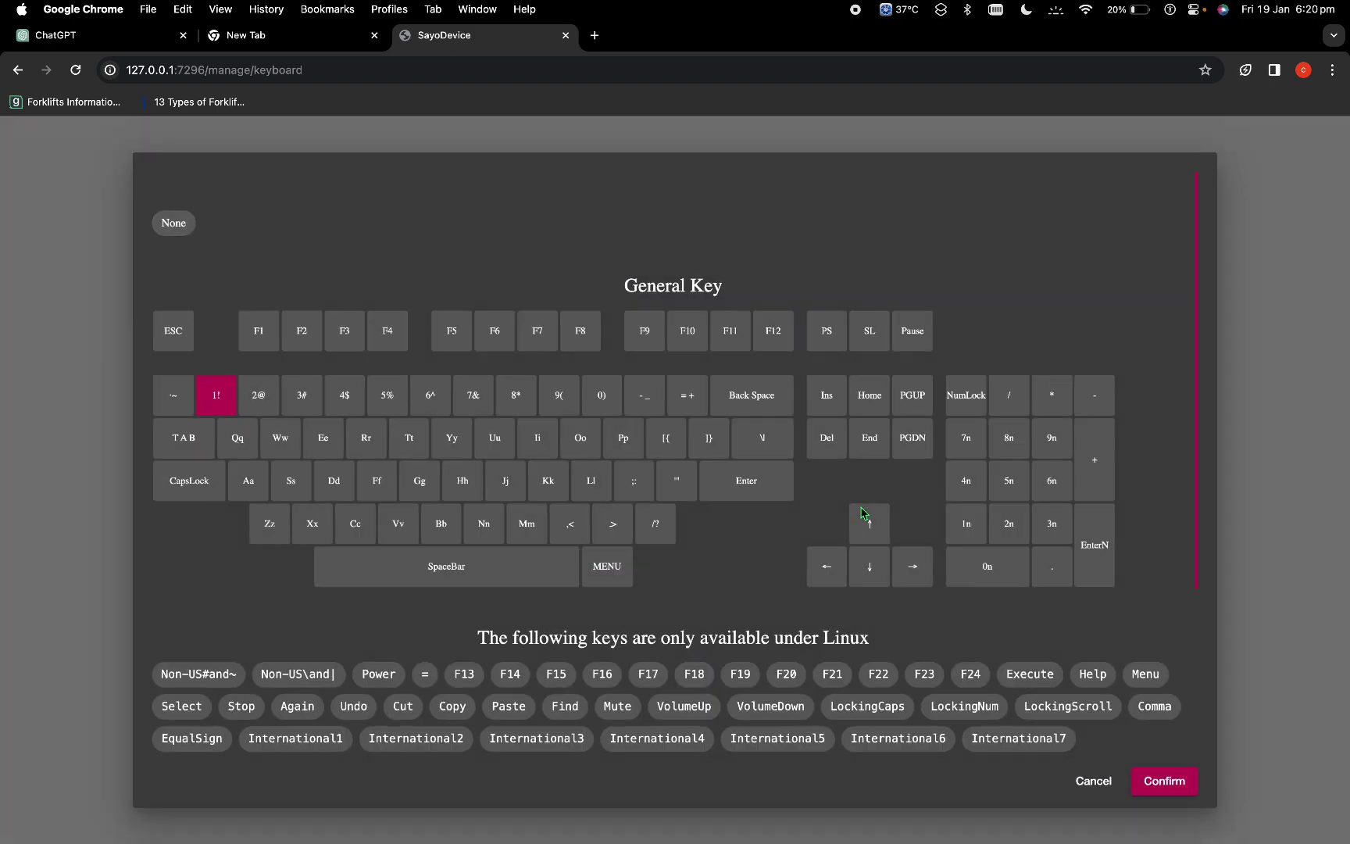
click(524, 533)
click(1163, 781)
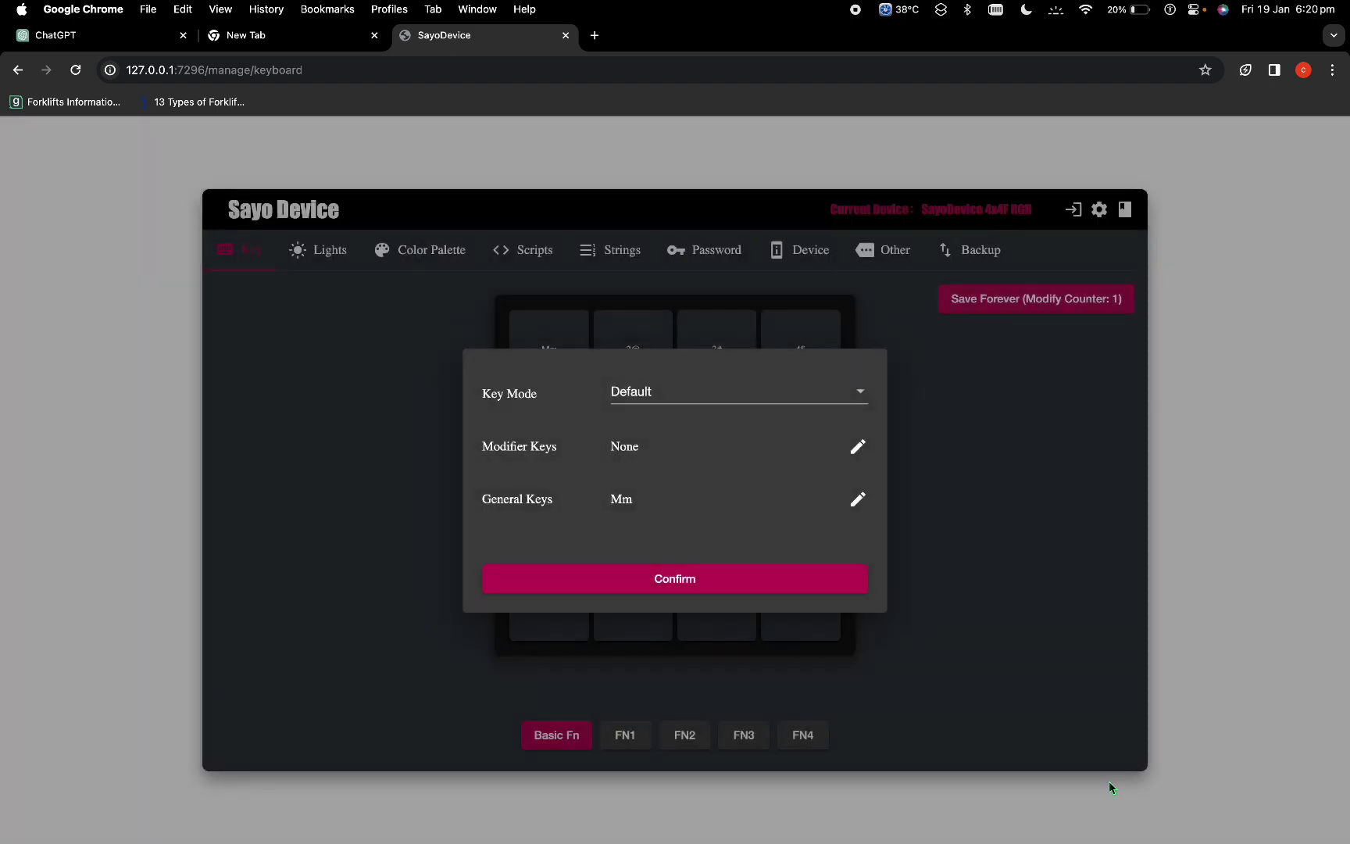
click(697, 588)
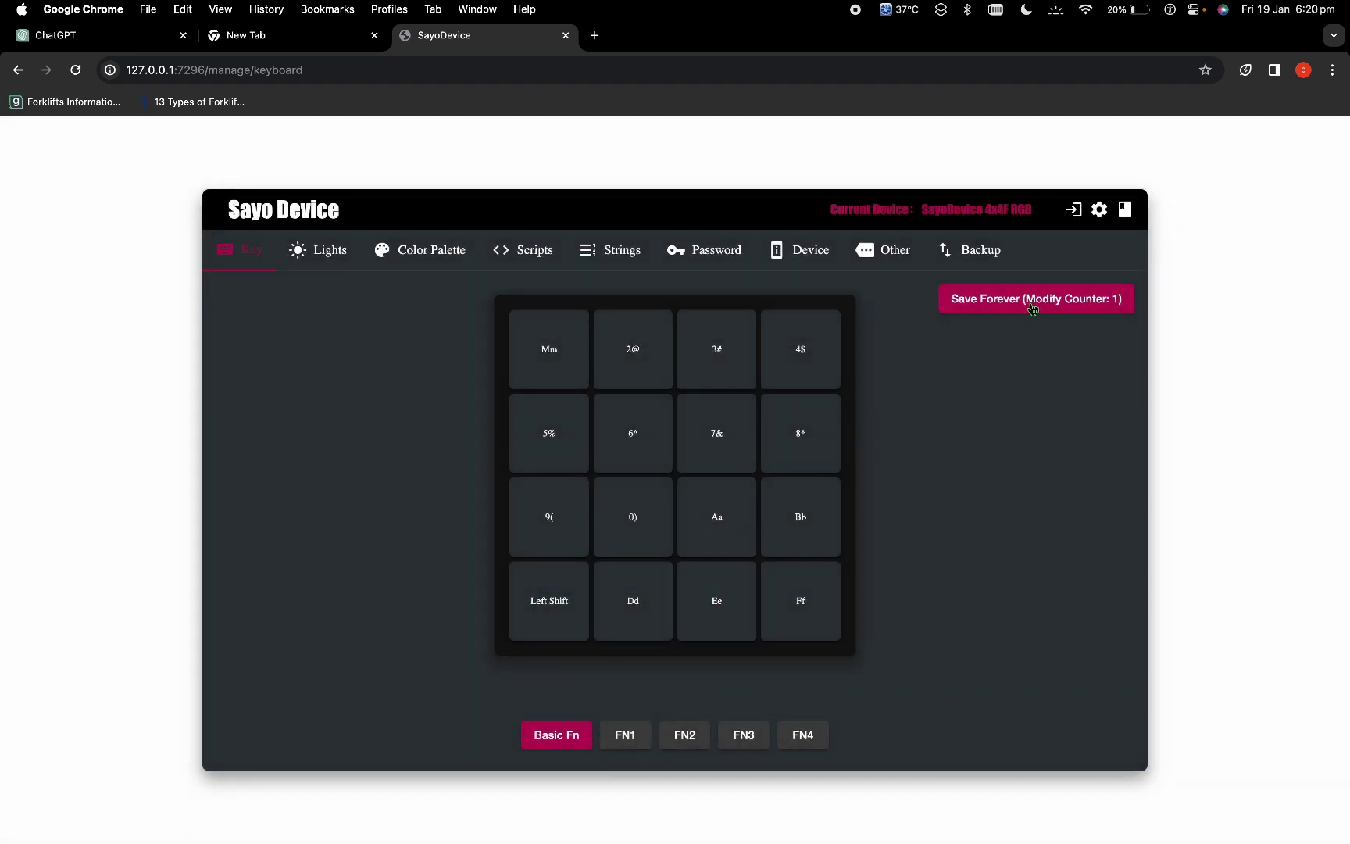
click(1029, 302)
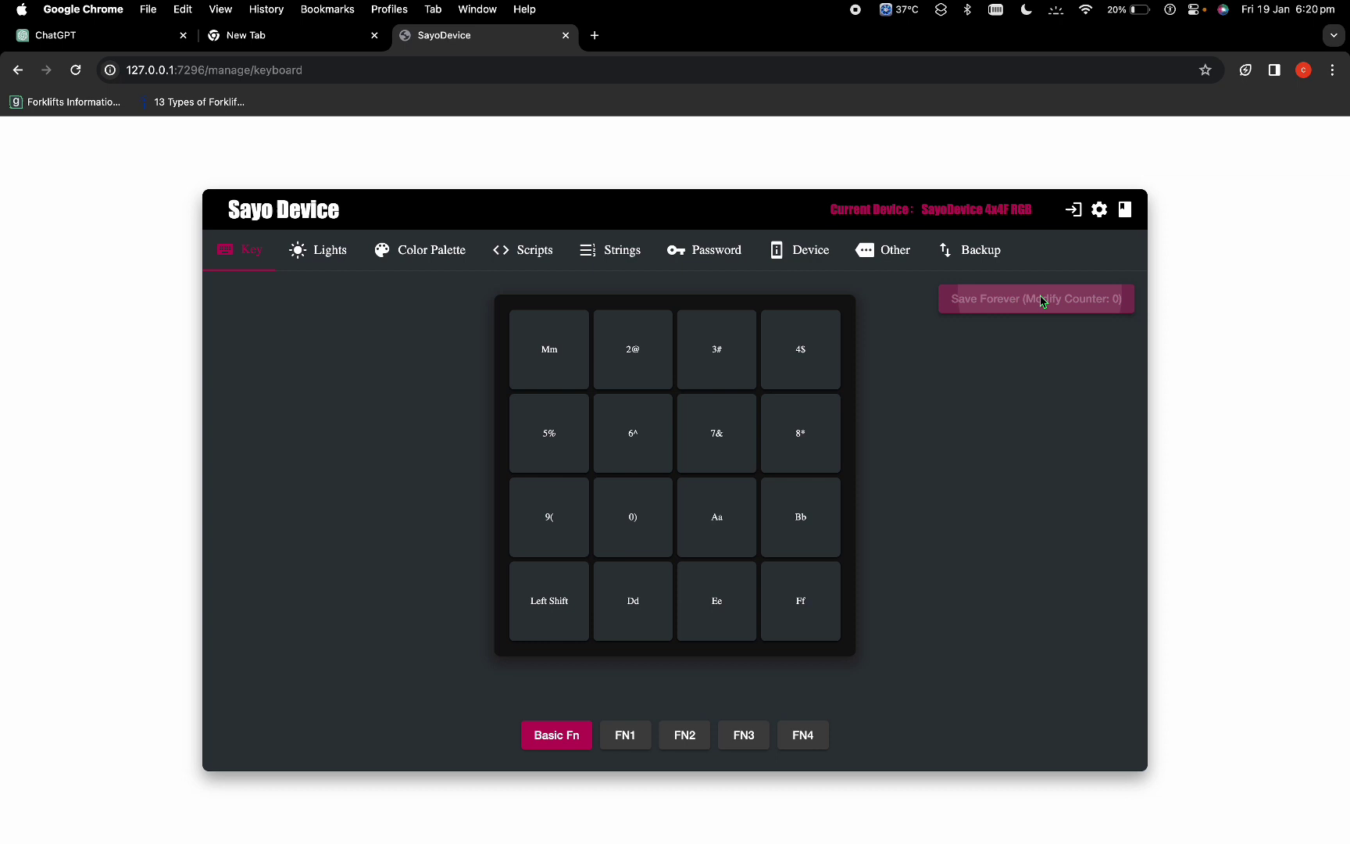
Step: Clear the new tab's address bar and test the keypad, typing mmmmmmmmmmm234567890abdef
click(320, 50)
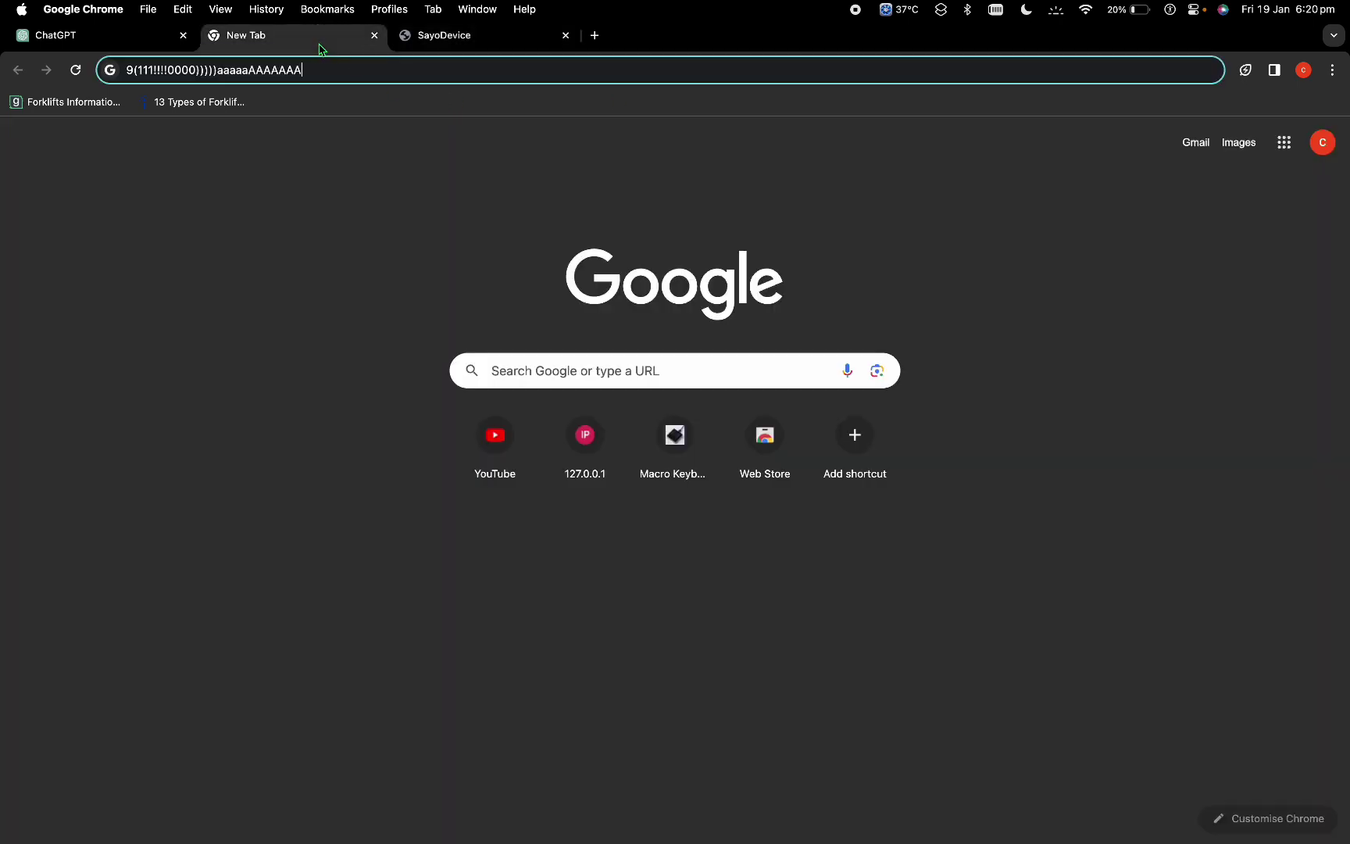
key(super+a)
key(BackSpace)
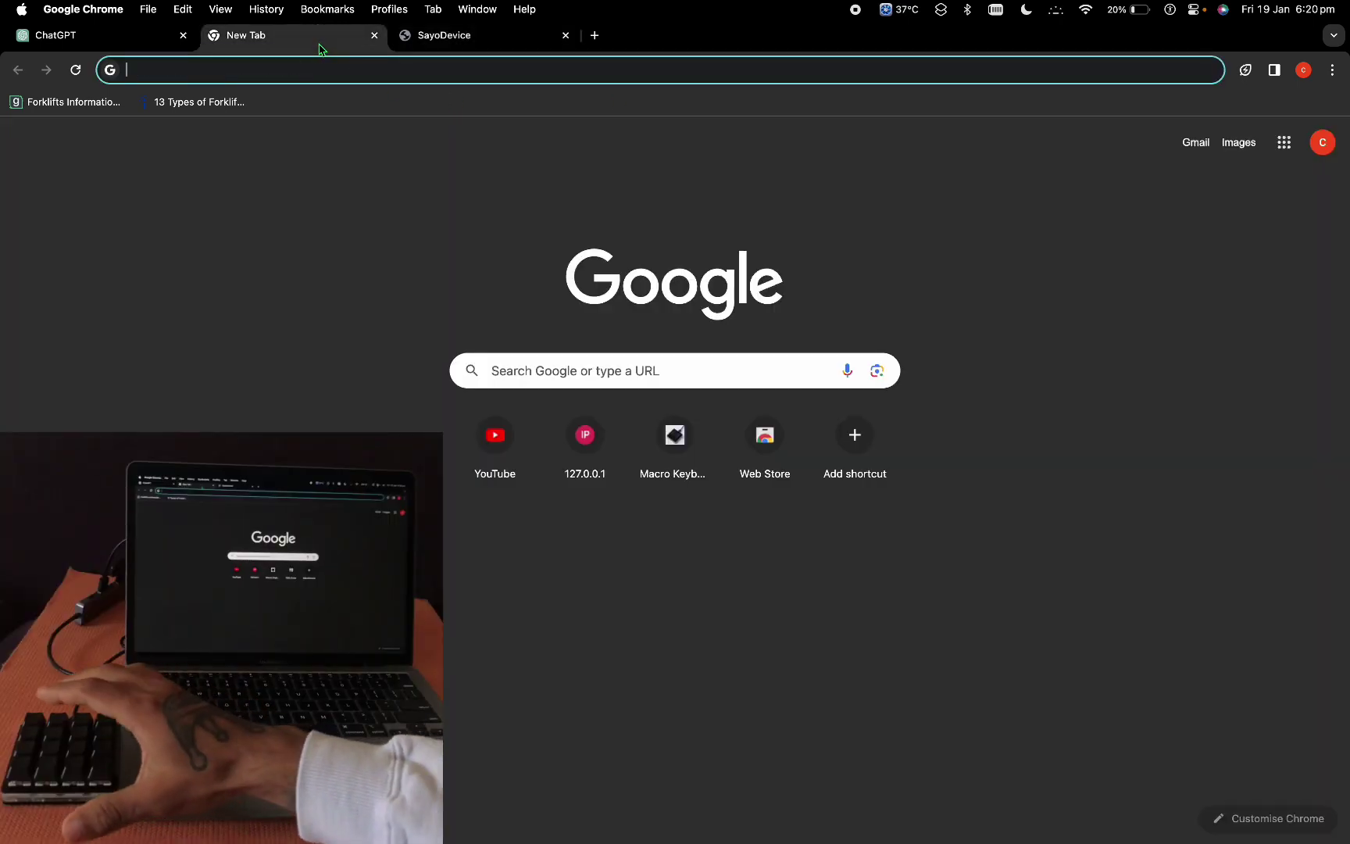
text(m)
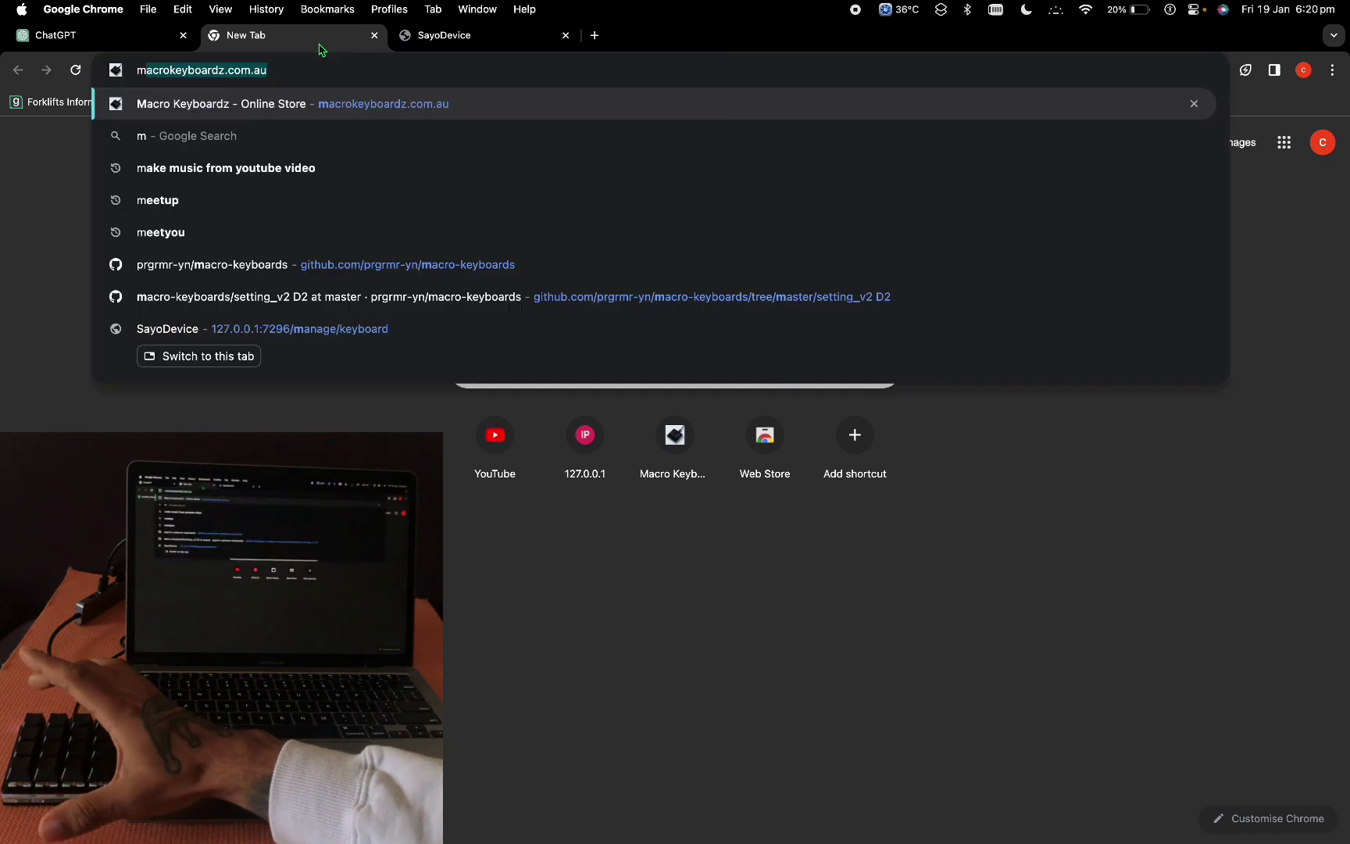
text(mmmmmm)
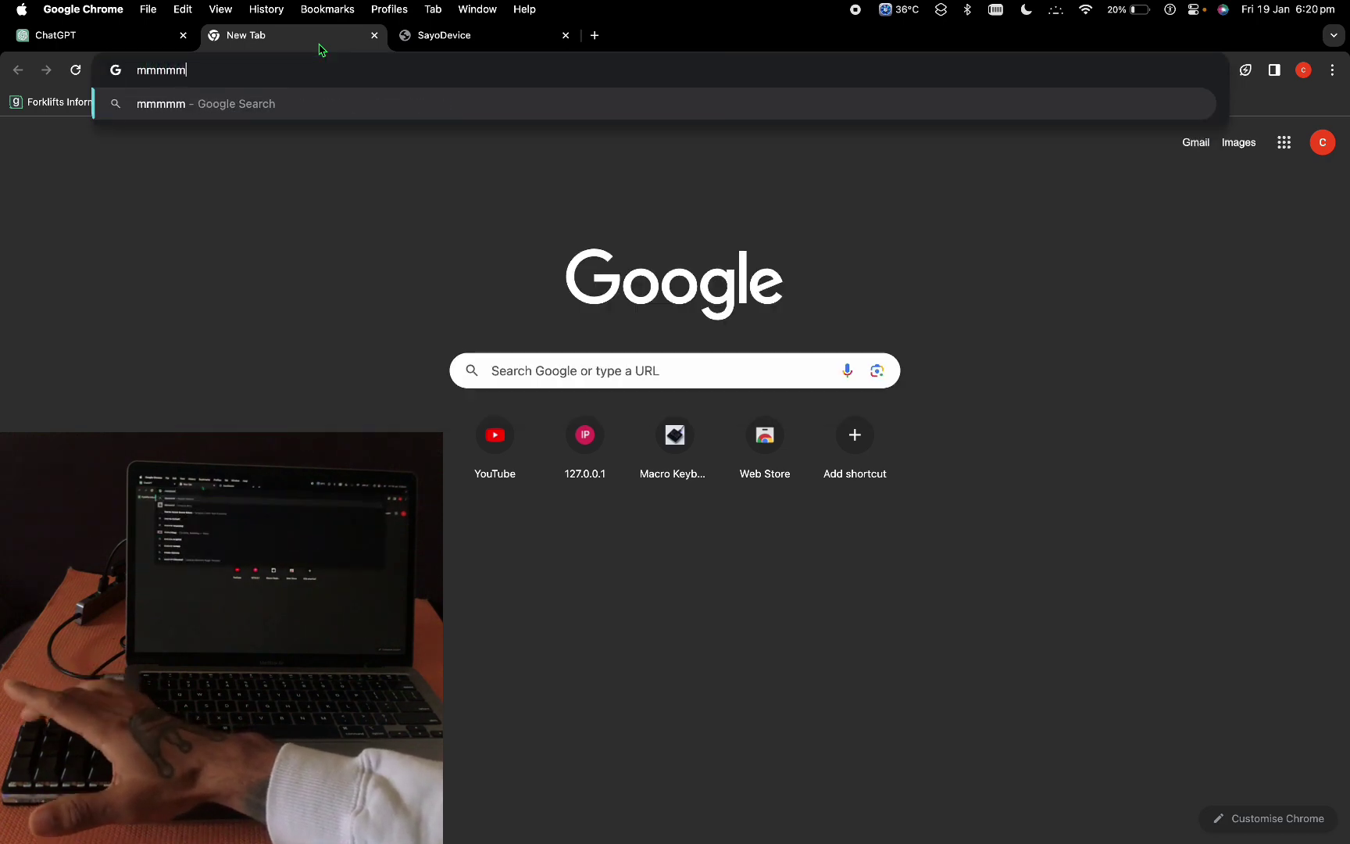
text(mmmmmm2)
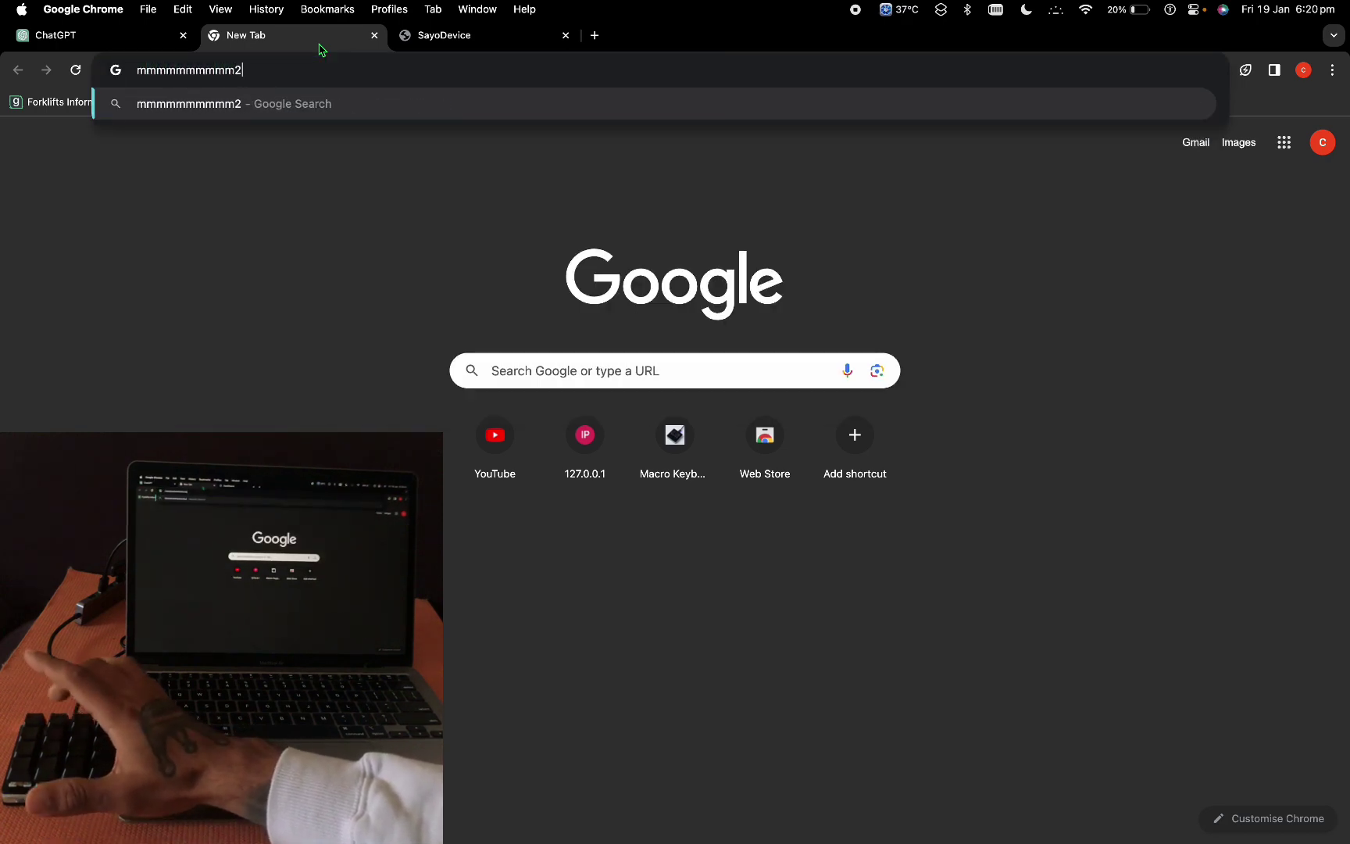
text(34)
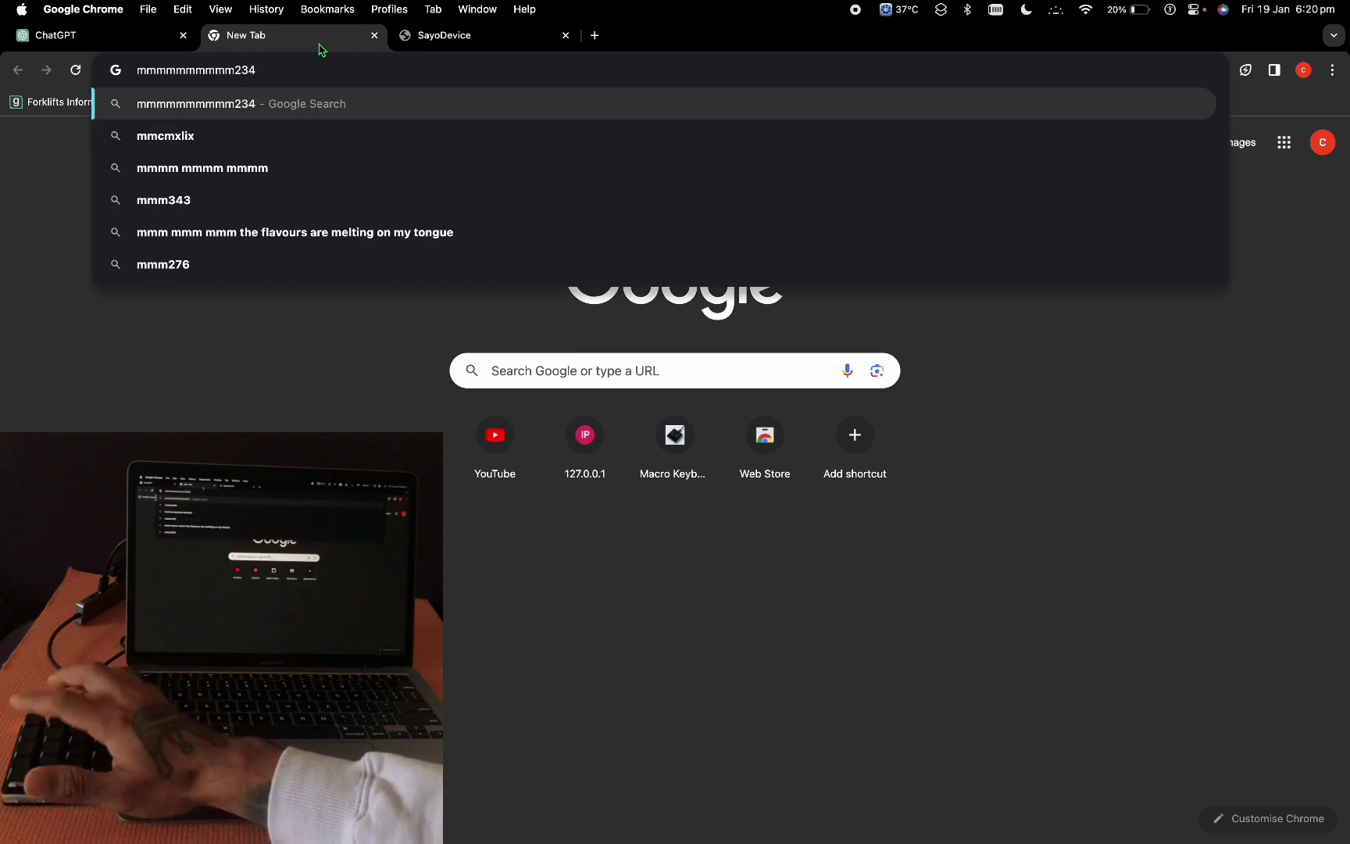
text(5678)
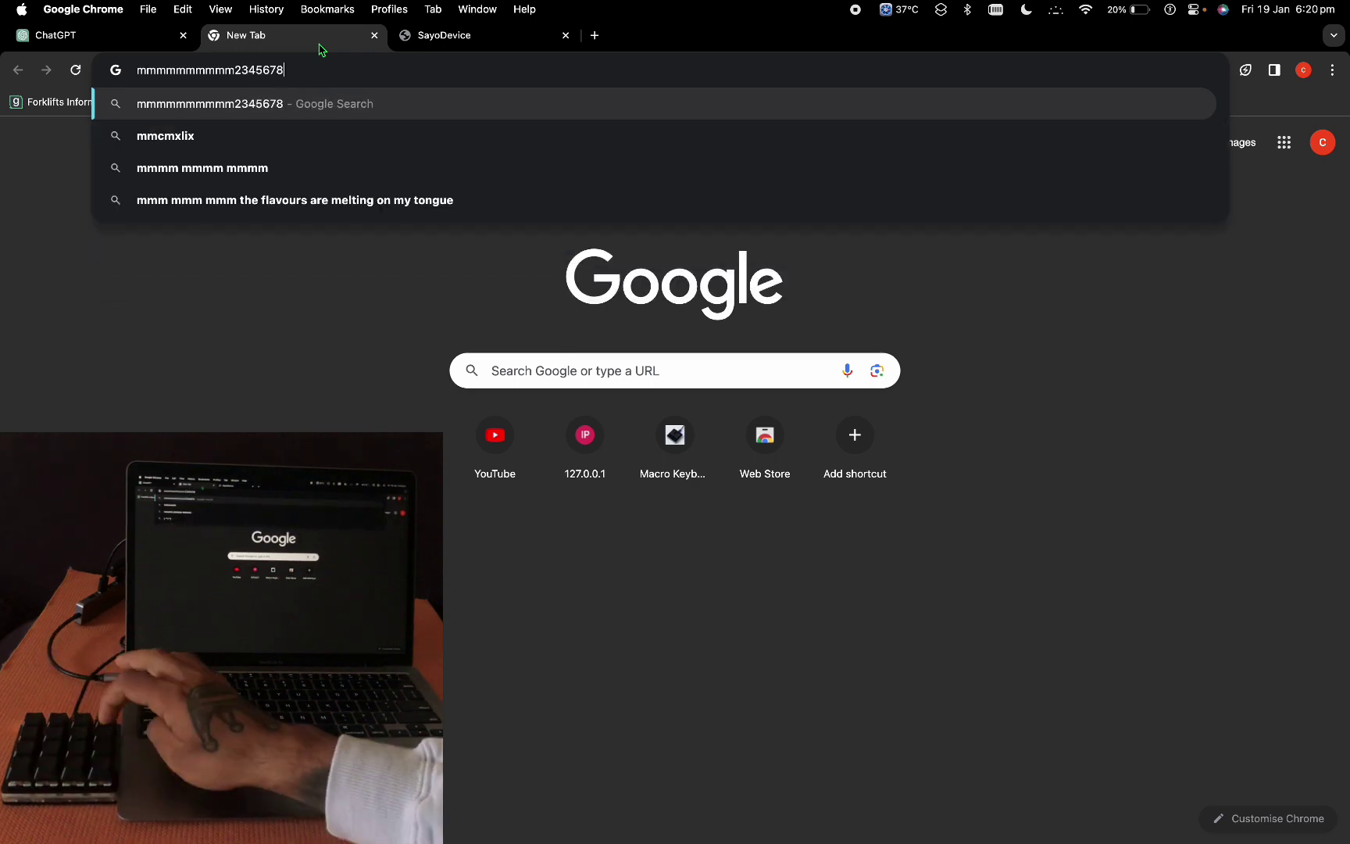
text(90ab)
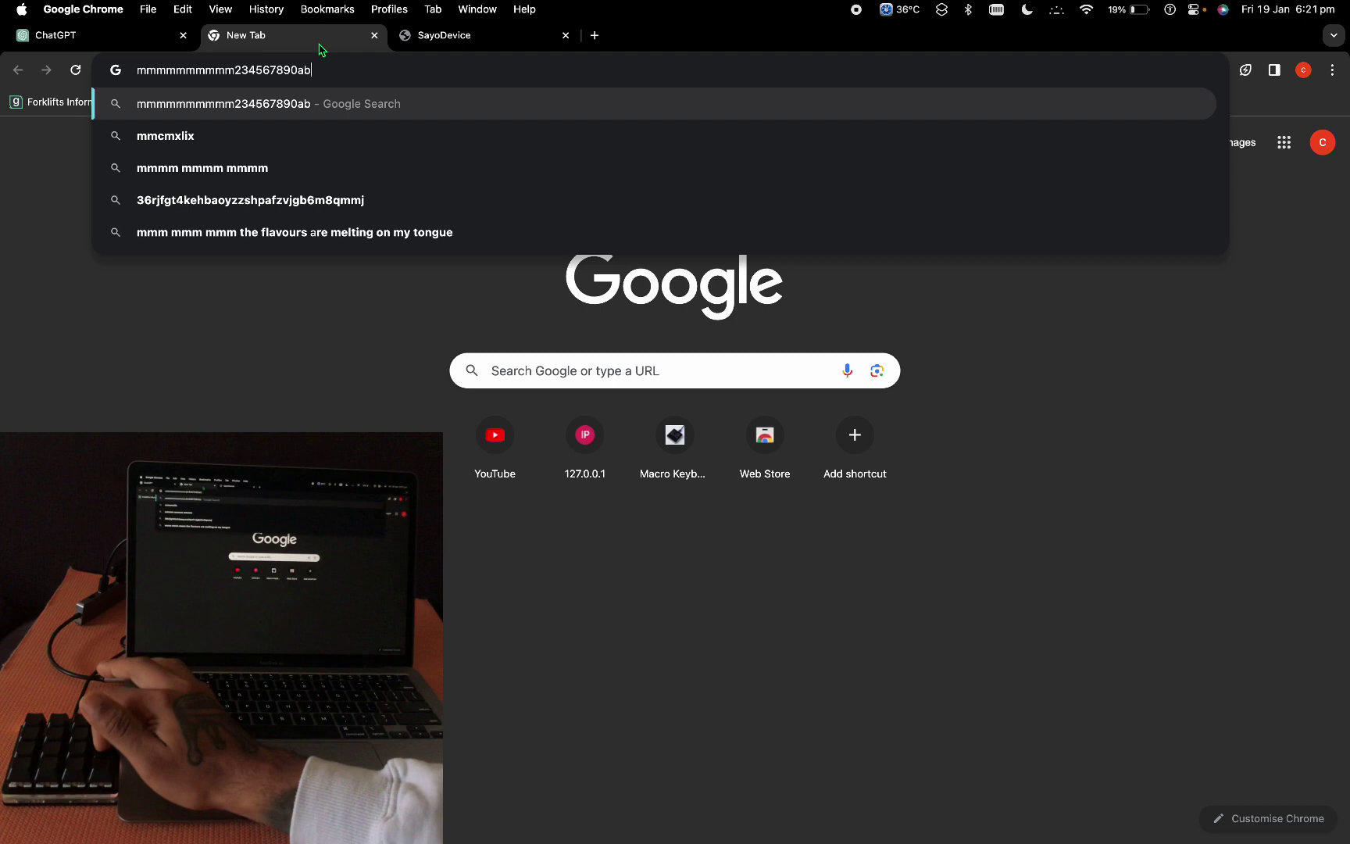
text(def)
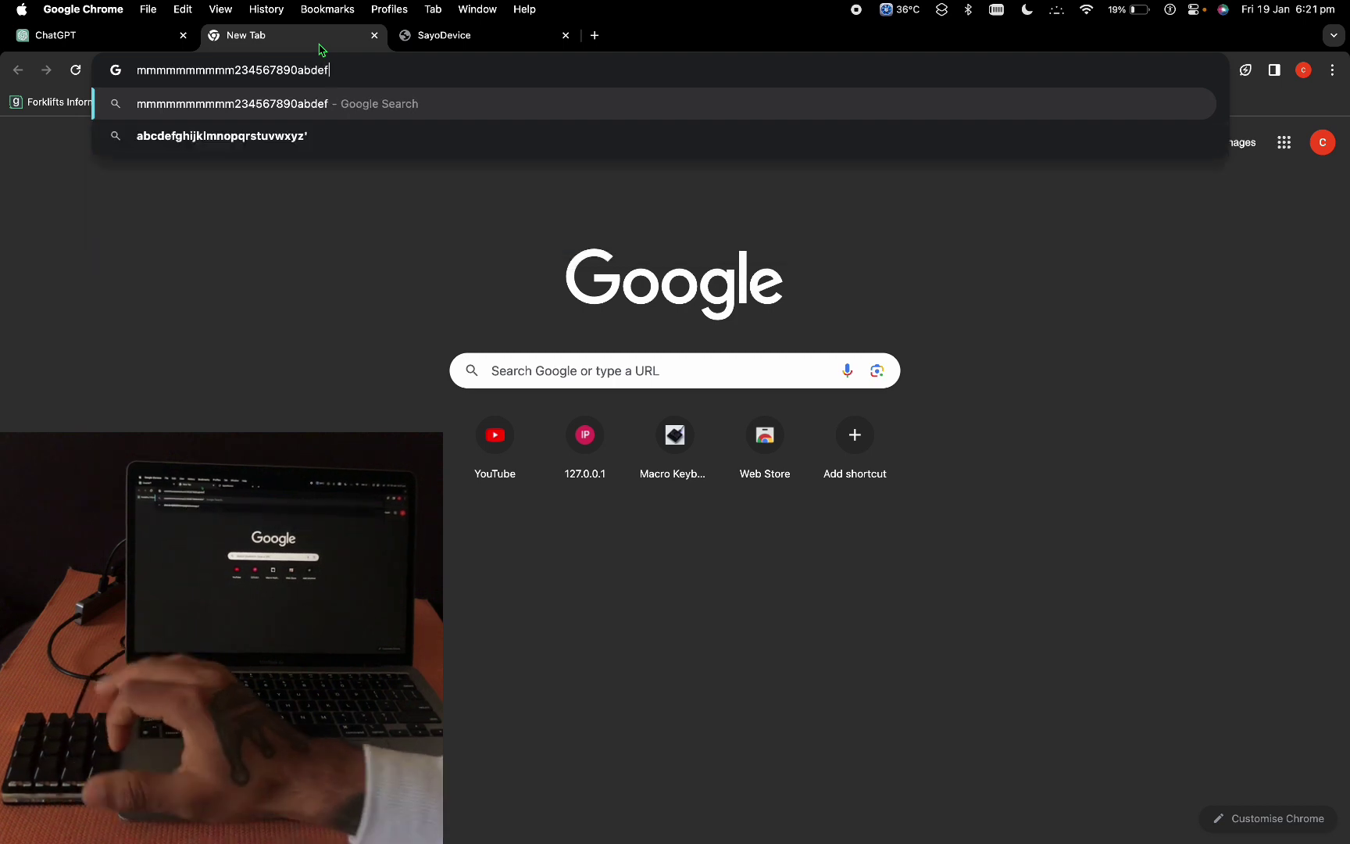